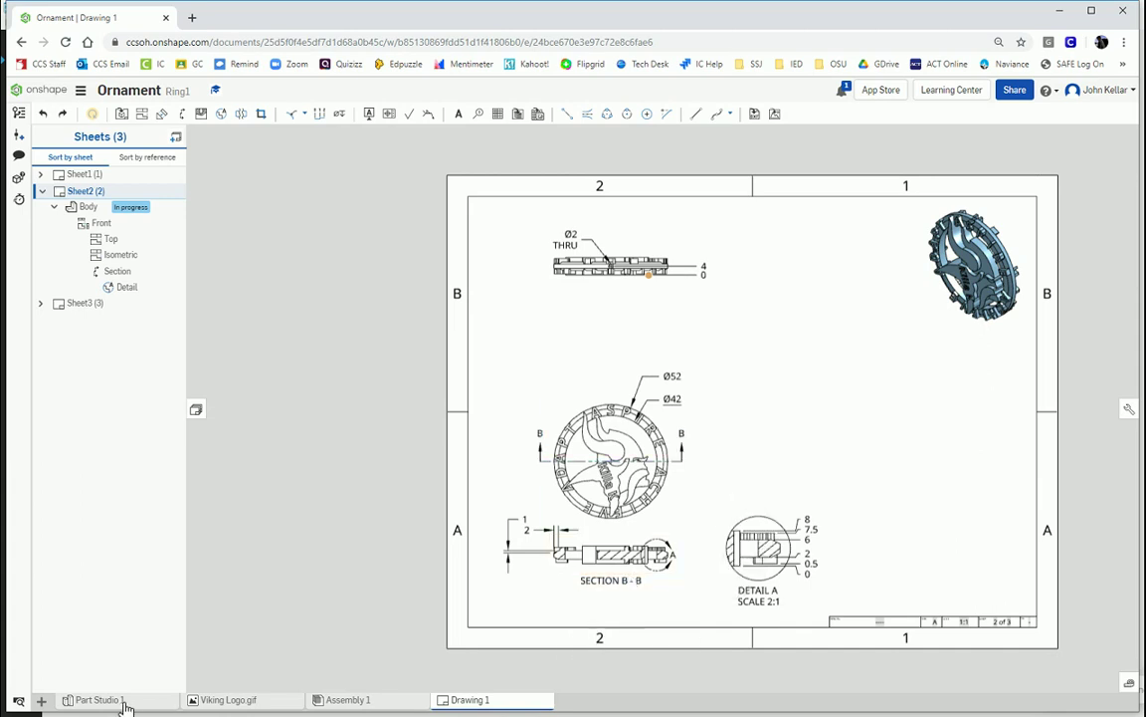
# Create Drawing 2 from the ANSI_A_MM template with no views.
pyautogui.click(42, 701)
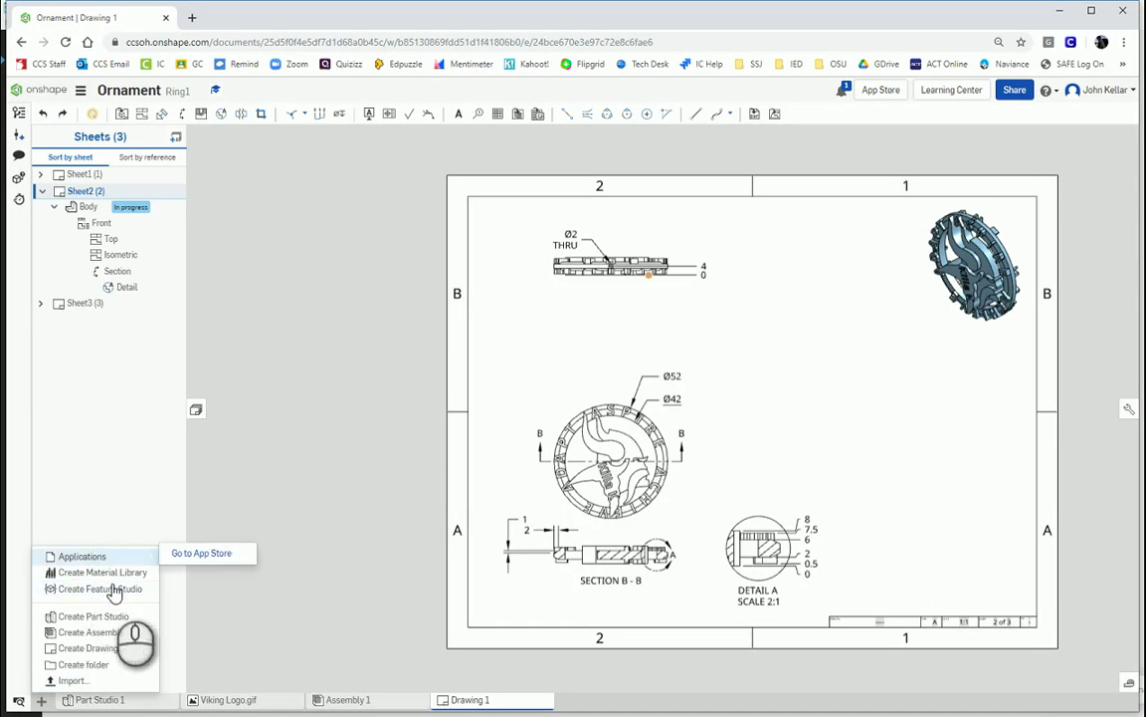
pyautogui.click(90, 648)
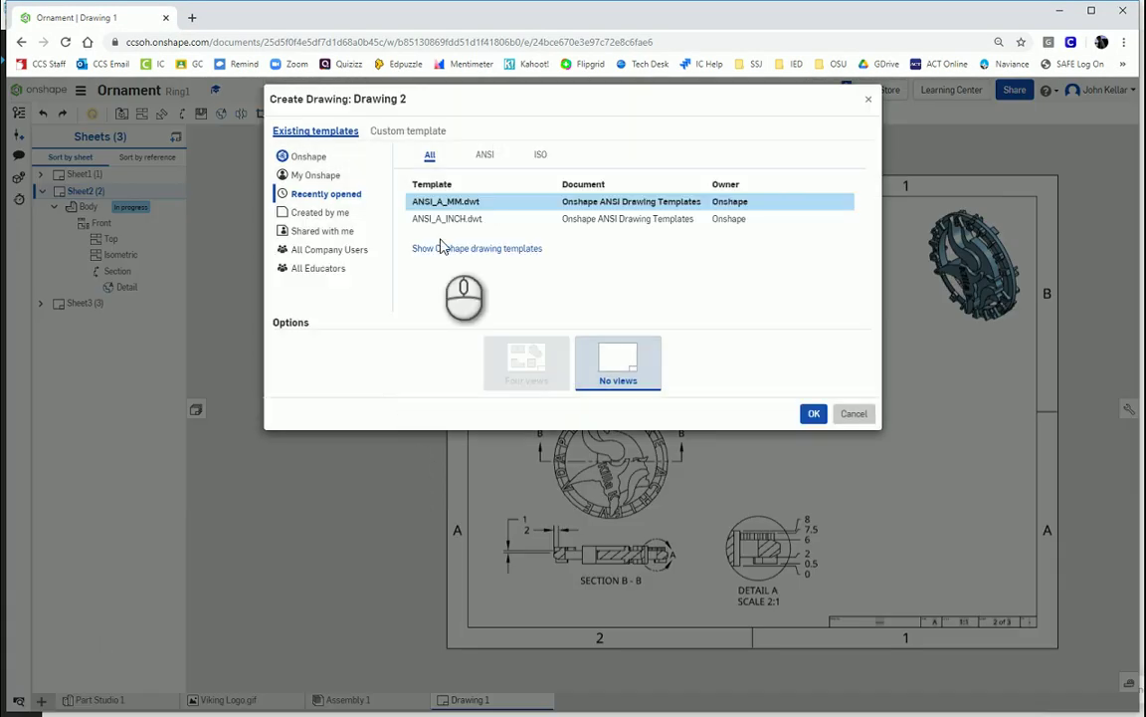
pyautogui.click(814, 414)
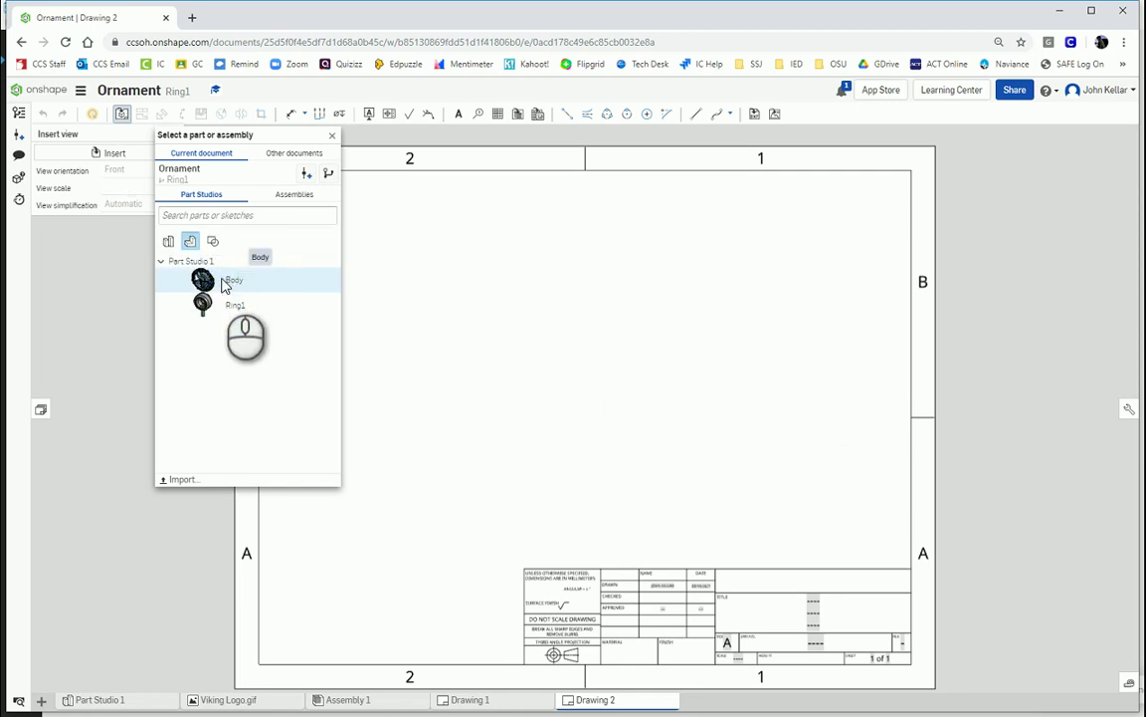
# Place a front view of Body, then project a top view above it and an isometric view at upper right.
pyautogui.click(225, 285)
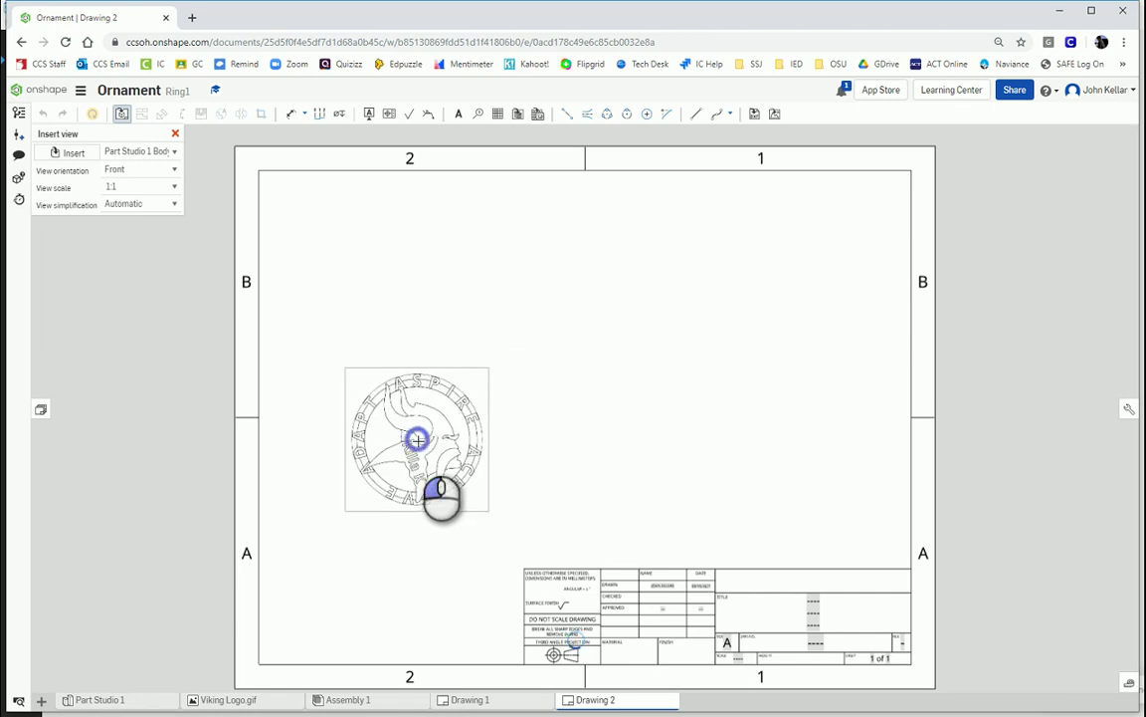
pyautogui.click(417, 439)
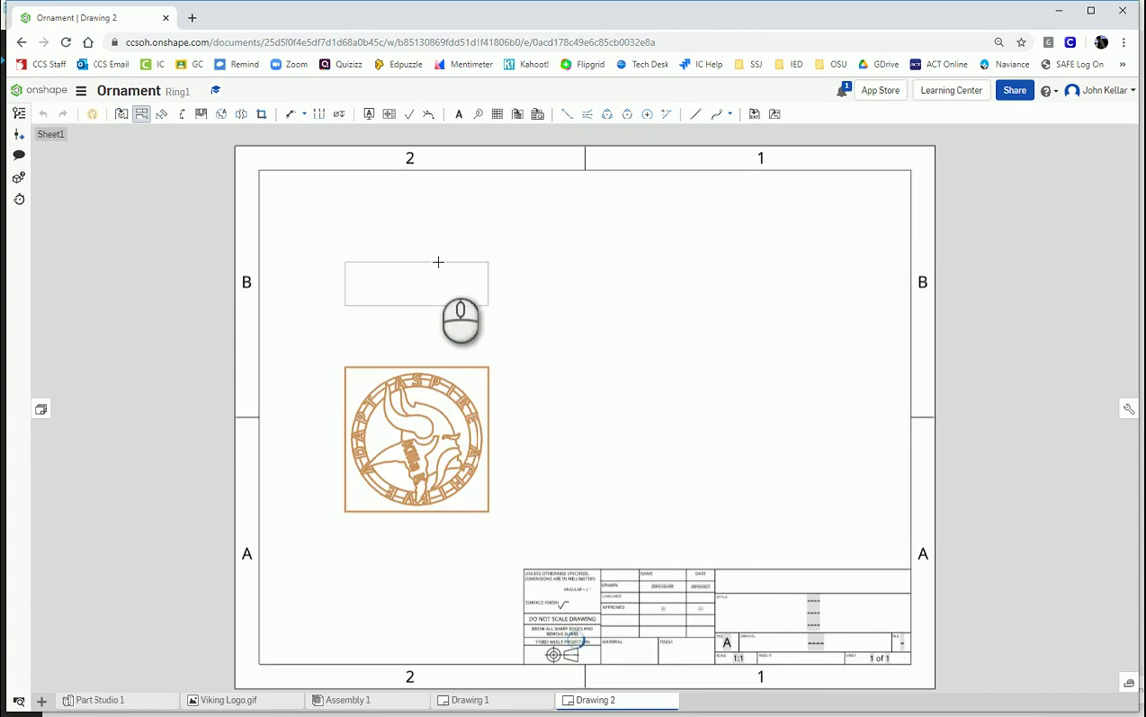
pyautogui.click(438, 255)
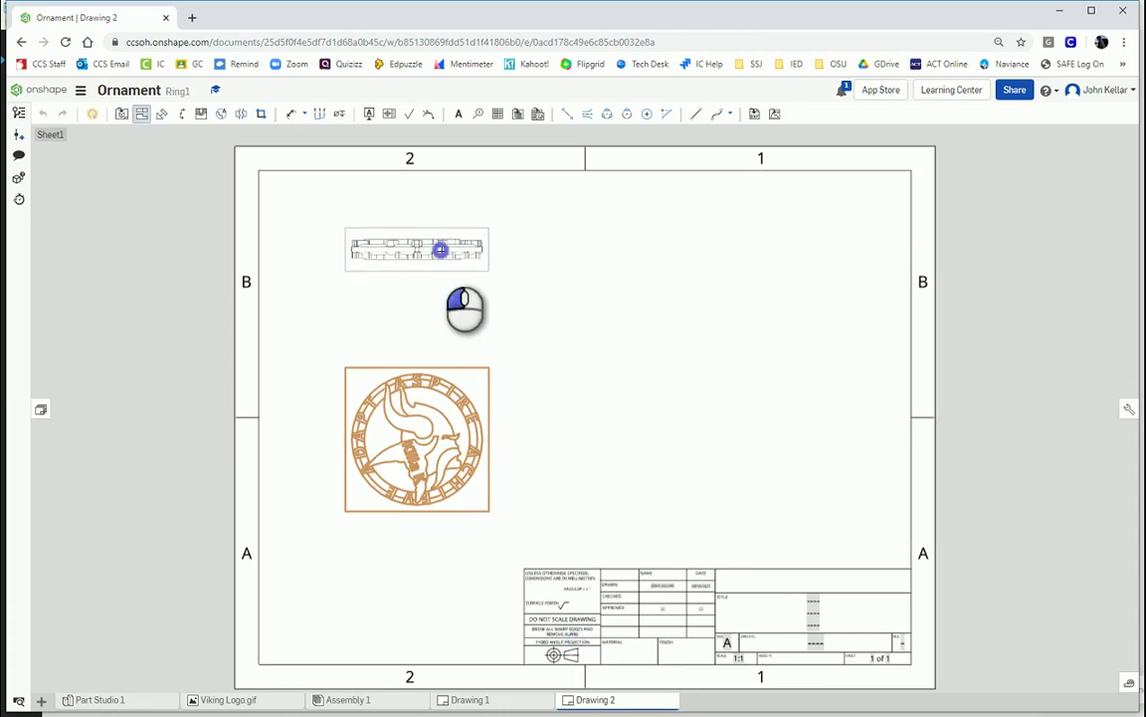
pyautogui.click(446, 257)
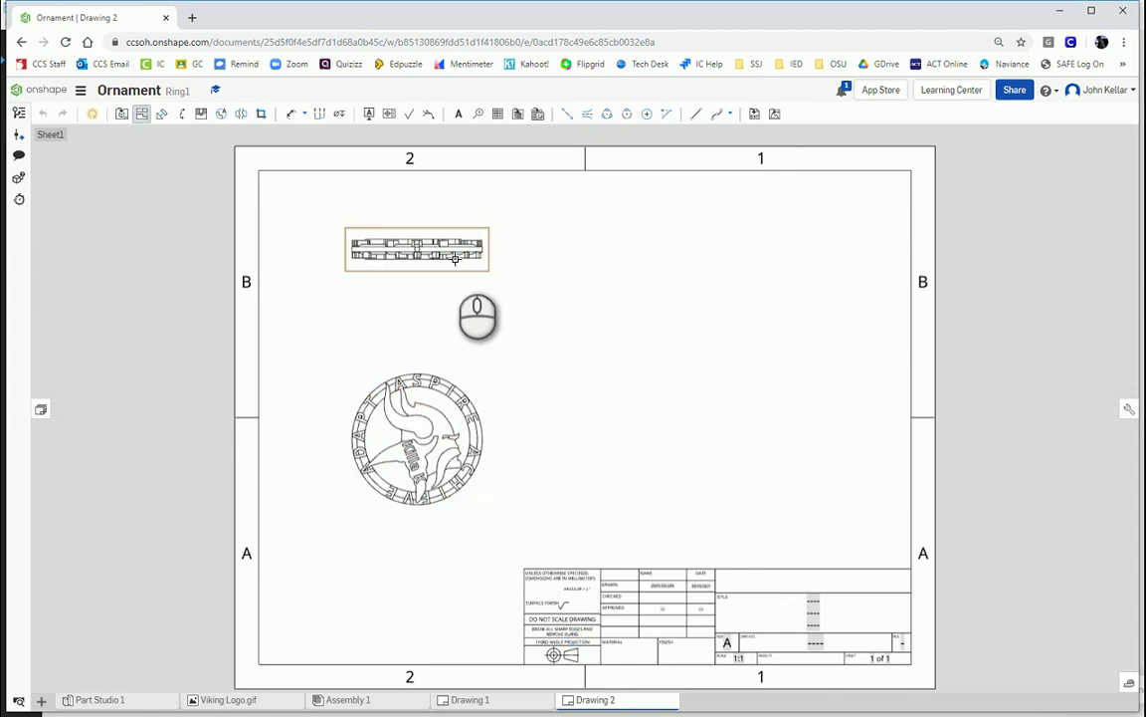
pyautogui.click(402, 436)
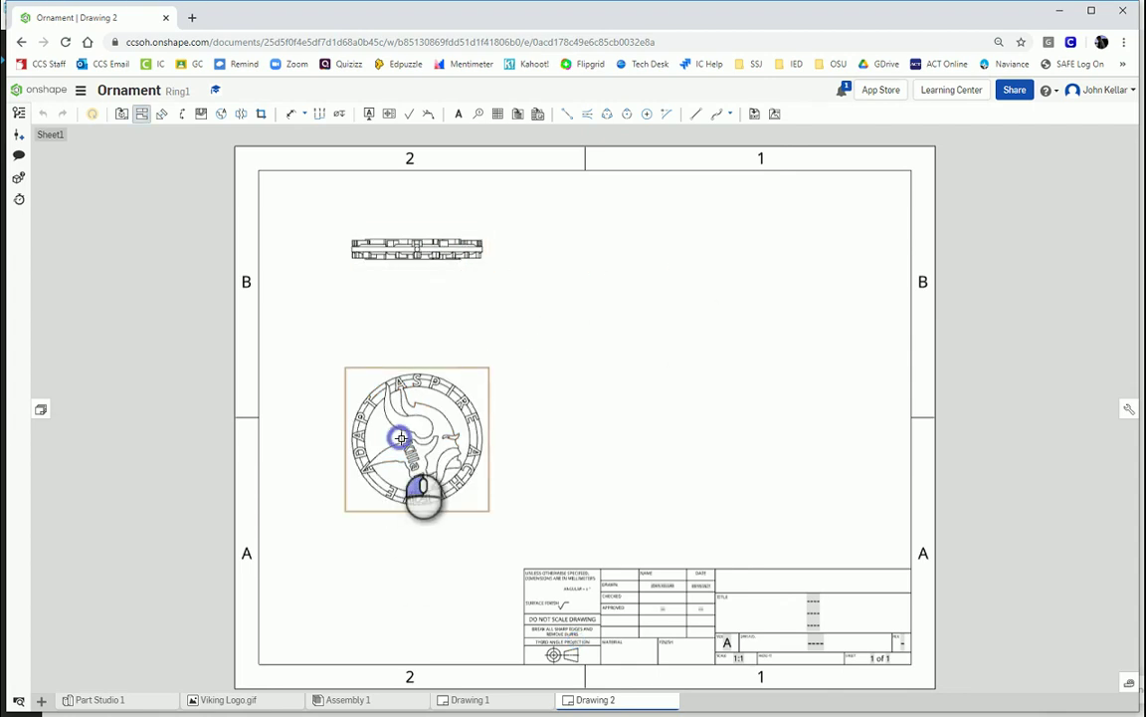
pyautogui.click(792, 265)
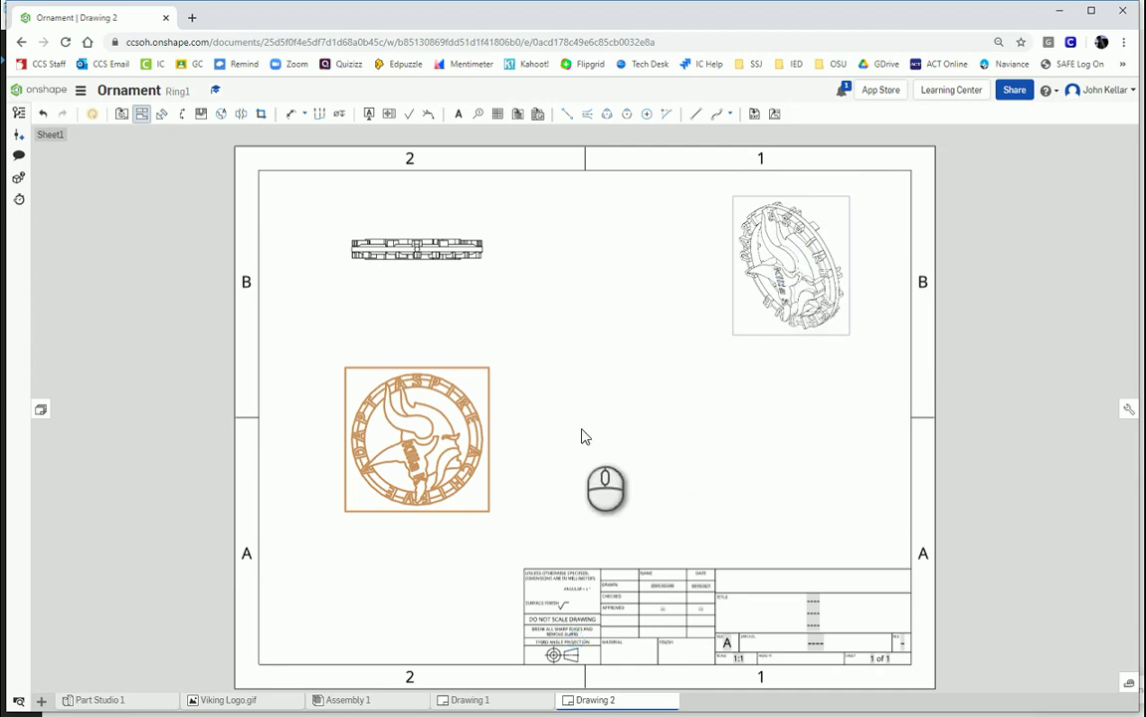
pyautogui.press('Escape')
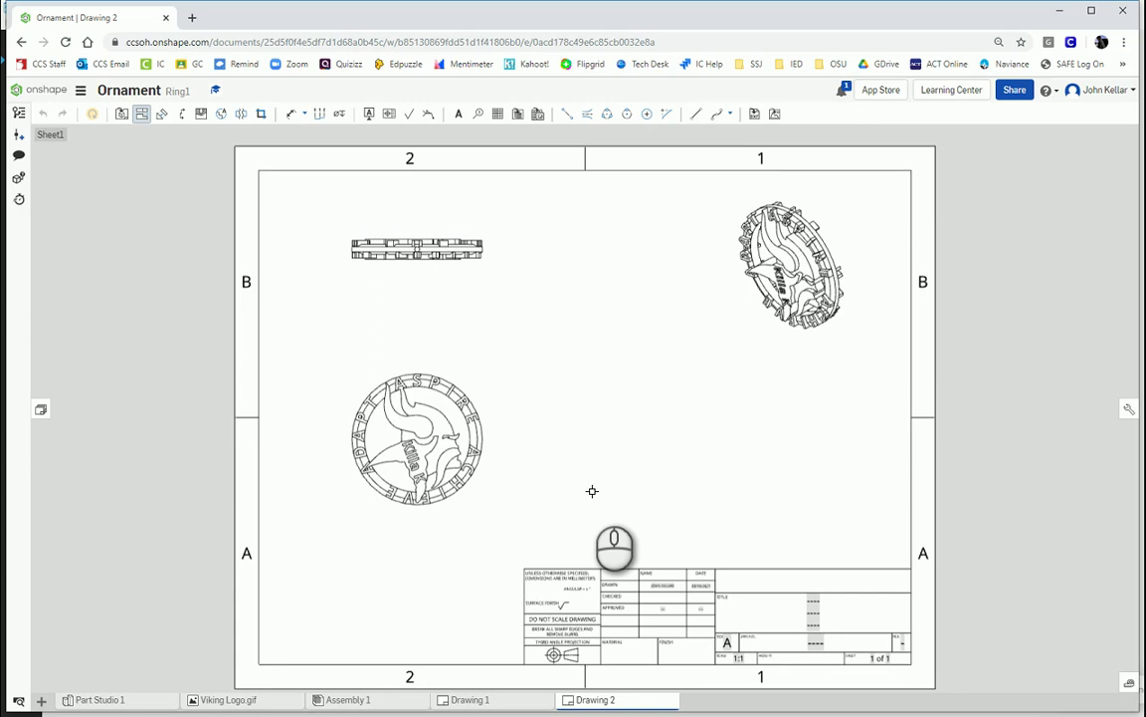
# Show the isometric view shaded, then start a dimension on the top view and cancel it.
pyautogui.rightClick(756, 315)
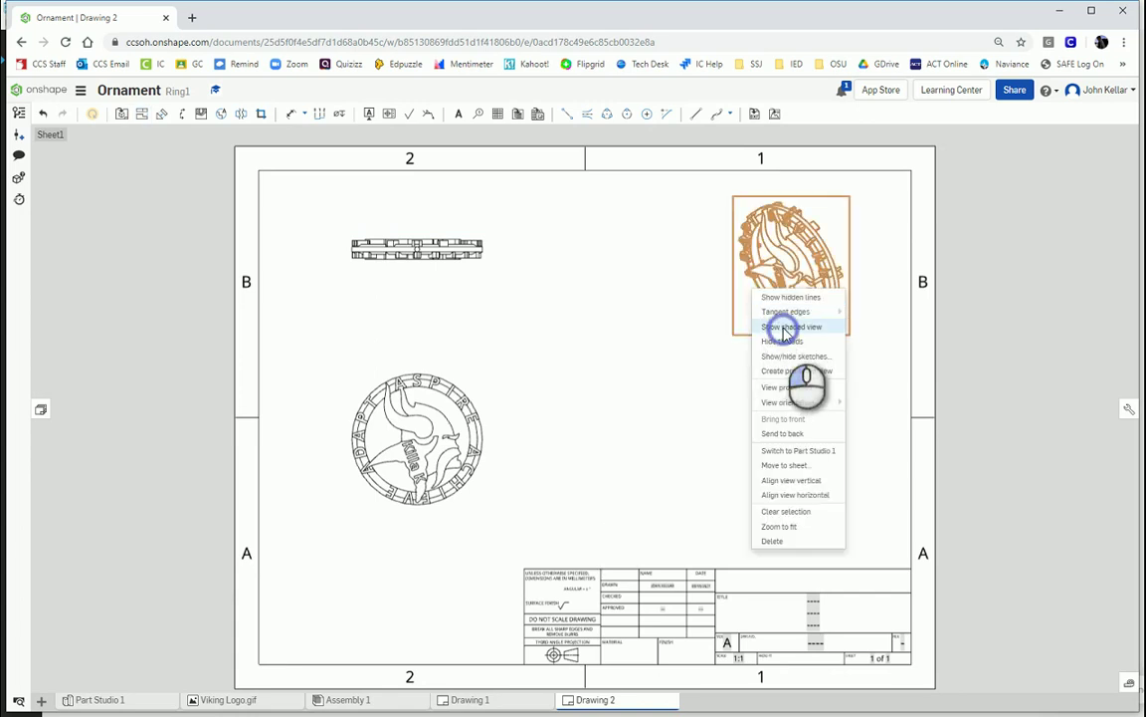
pyautogui.click(785, 328)
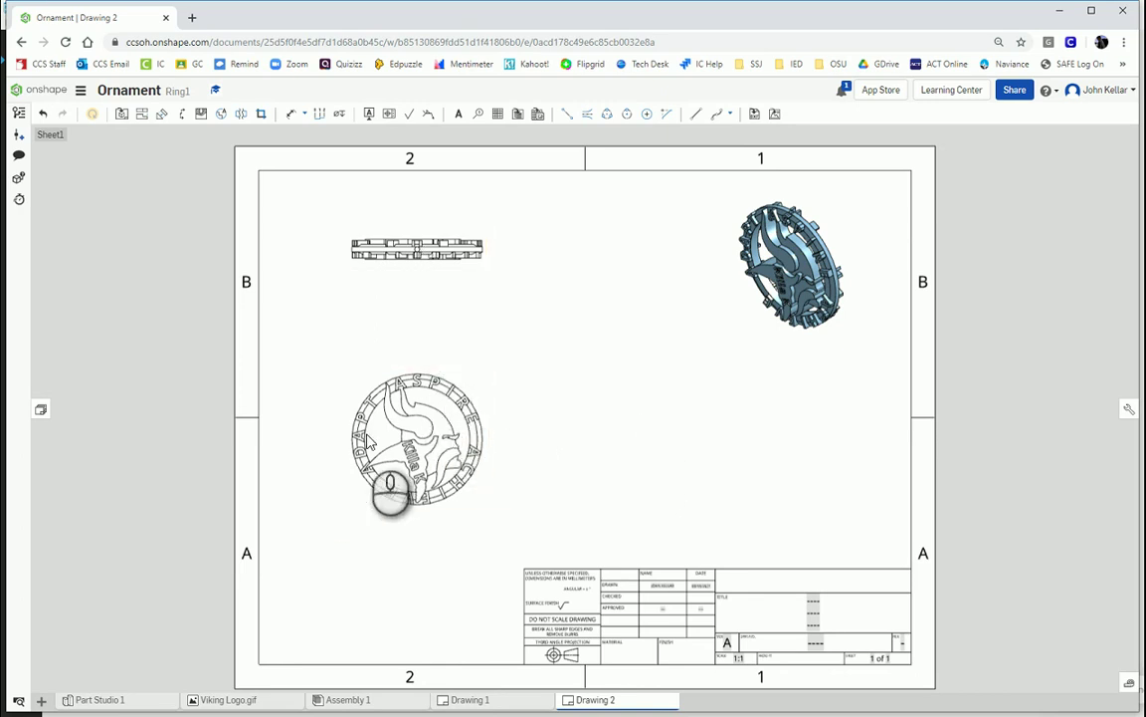
pyautogui.click(645, 114)
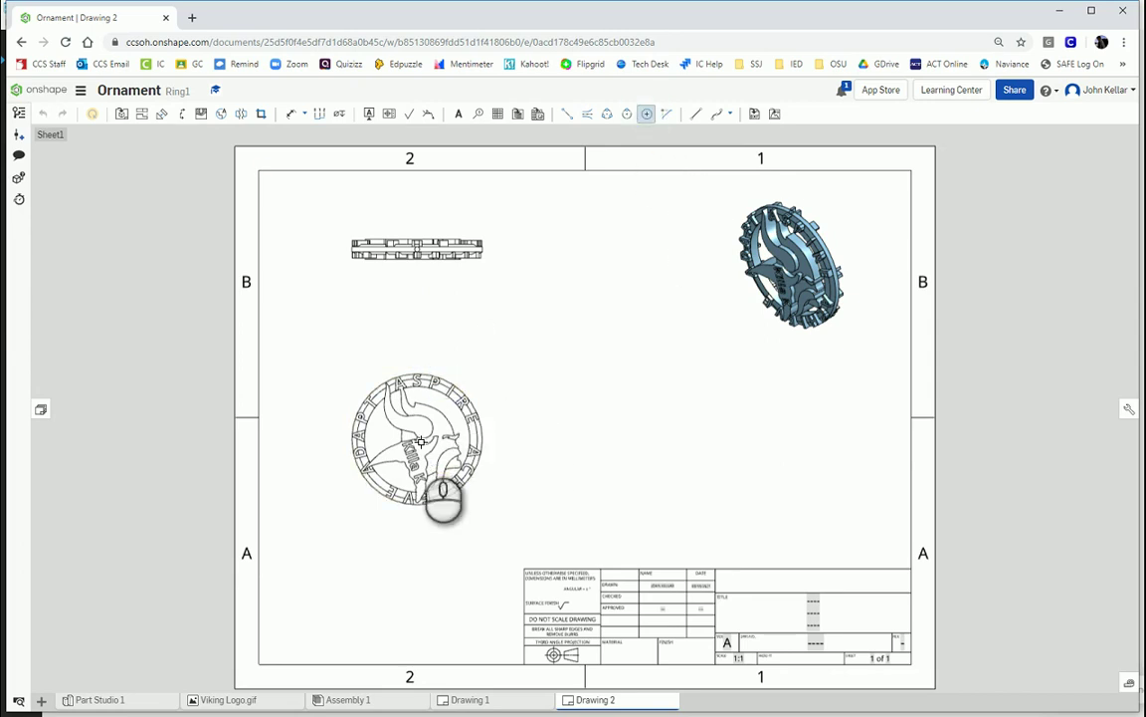
pyautogui.scroll(3, 420, 441)
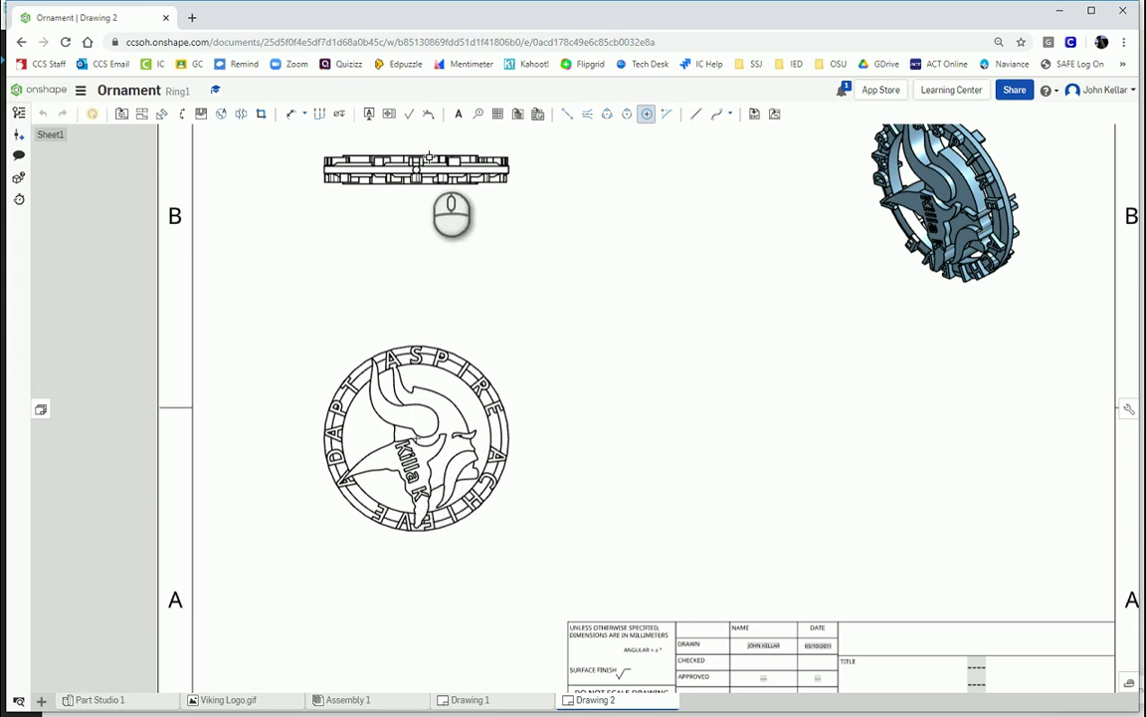
pyautogui.scroll(3, 425, 159)
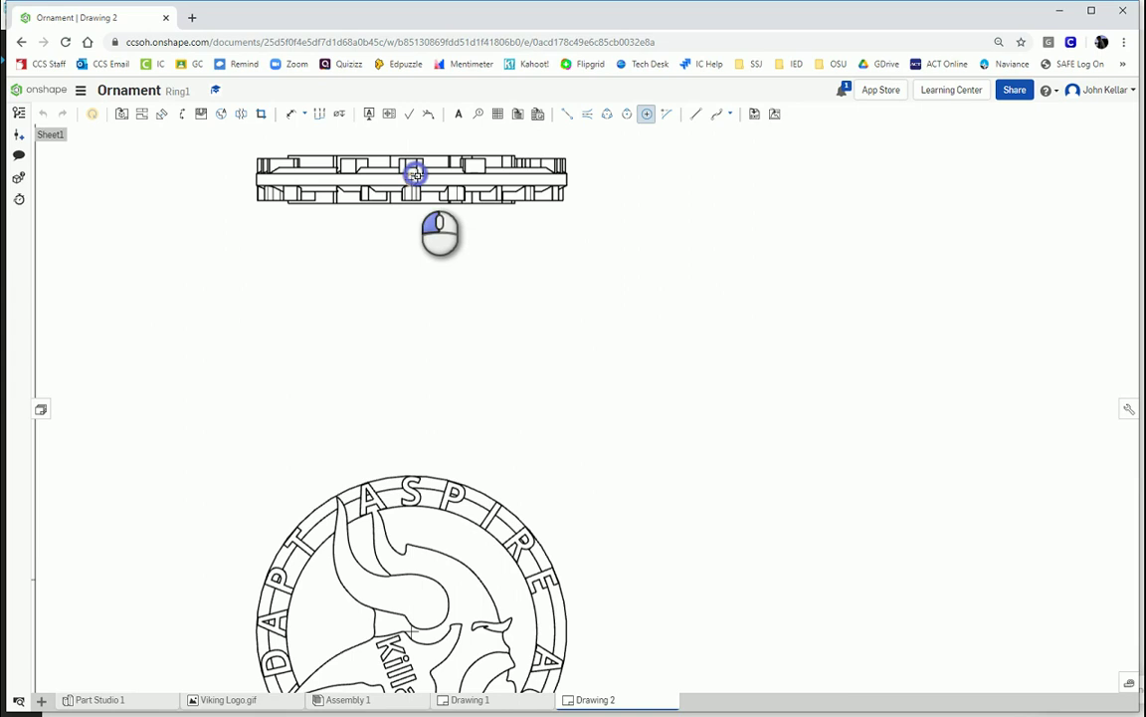
pyautogui.click(415, 174)
pyautogui.press('Escape')
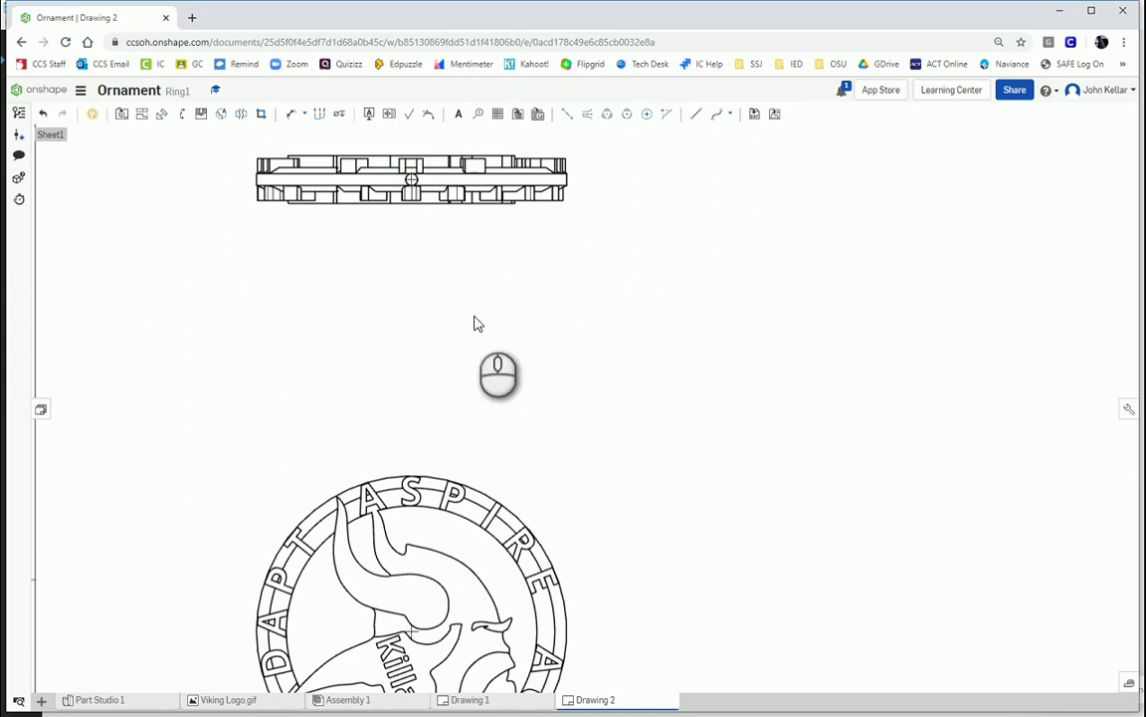
pyautogui.scroll(-3, 507, 394)
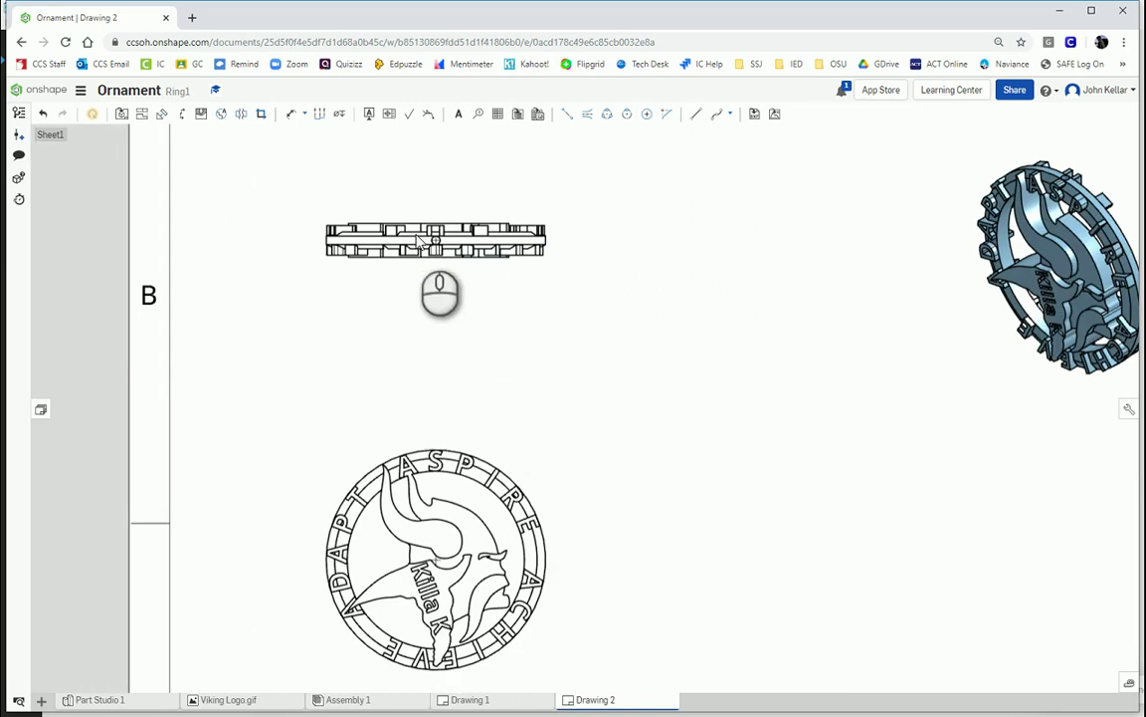
# Dimension the front view's outer circle as Ø52 and the inner ring arc as R21.
pyautogui.press('d')
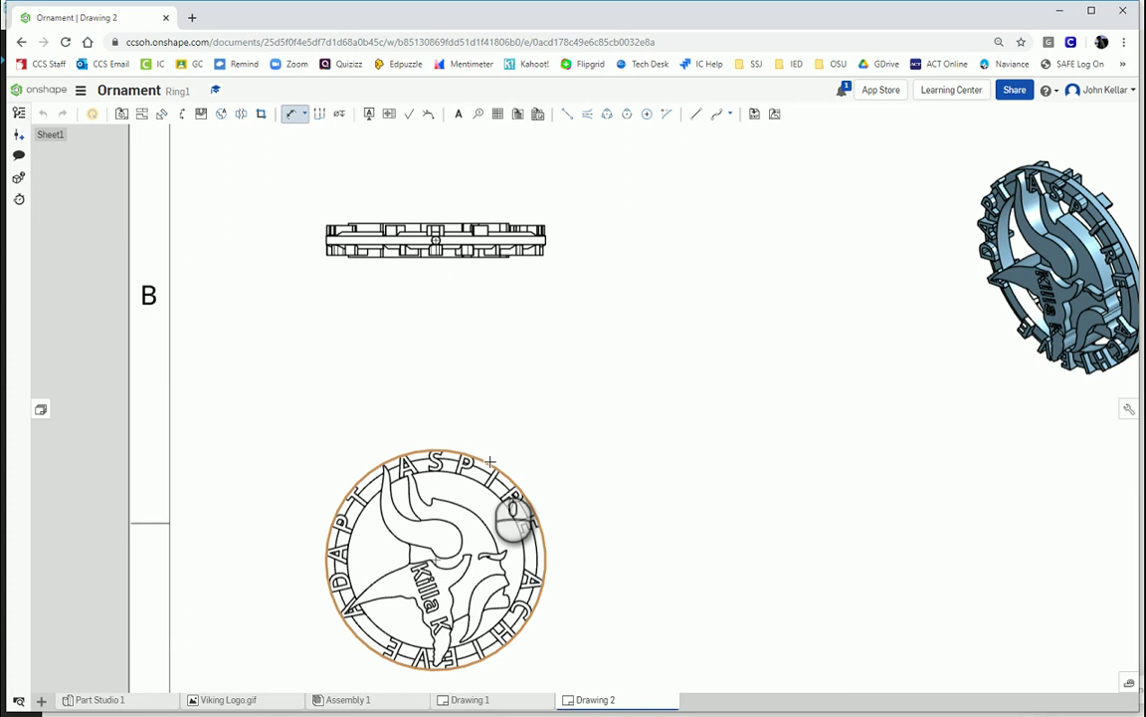
pyautogui.click(490, 462)
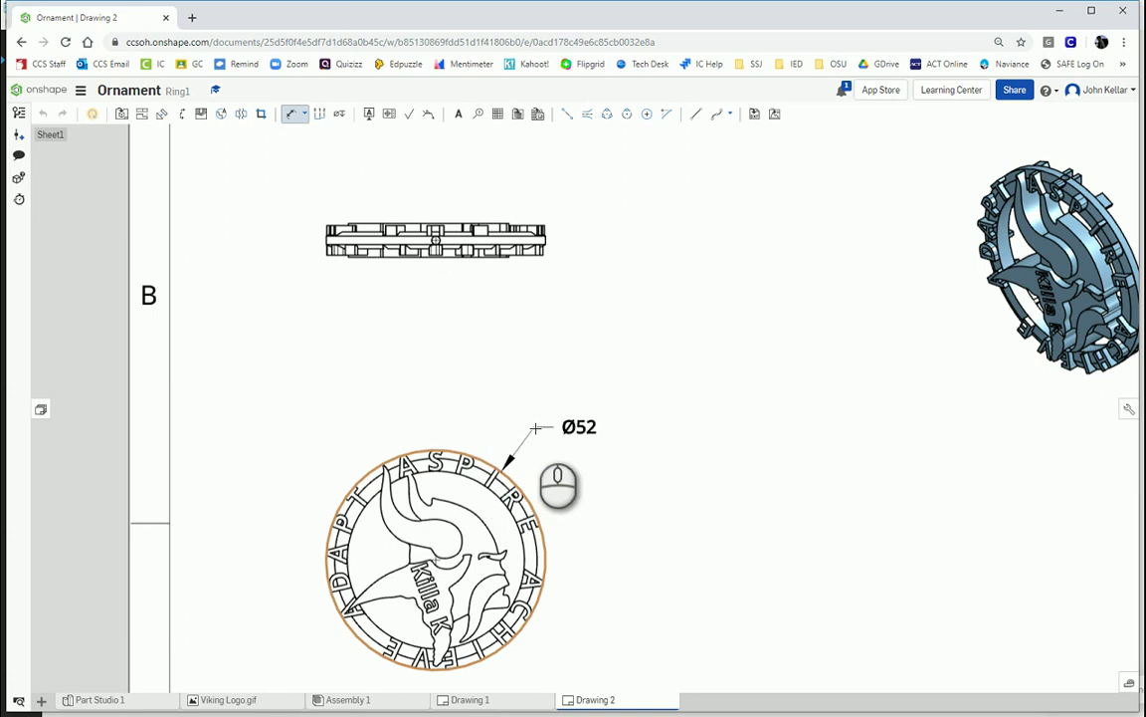
pyautogui.click(535, 428)
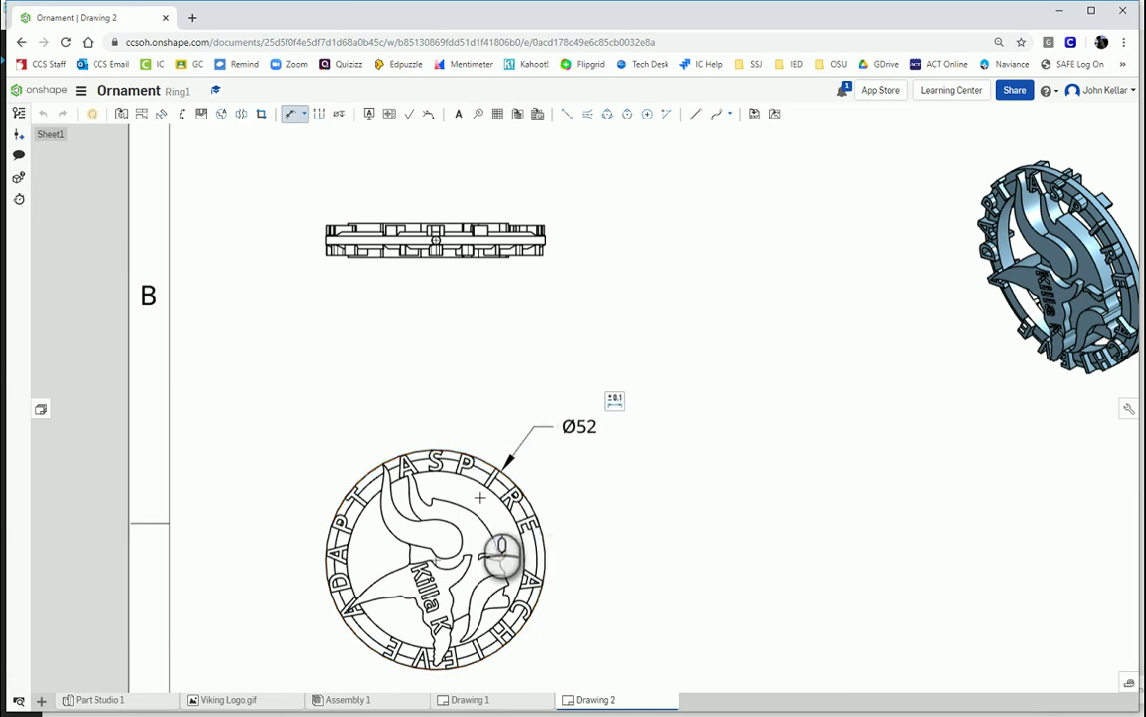
pyautogui.click(494, 492)
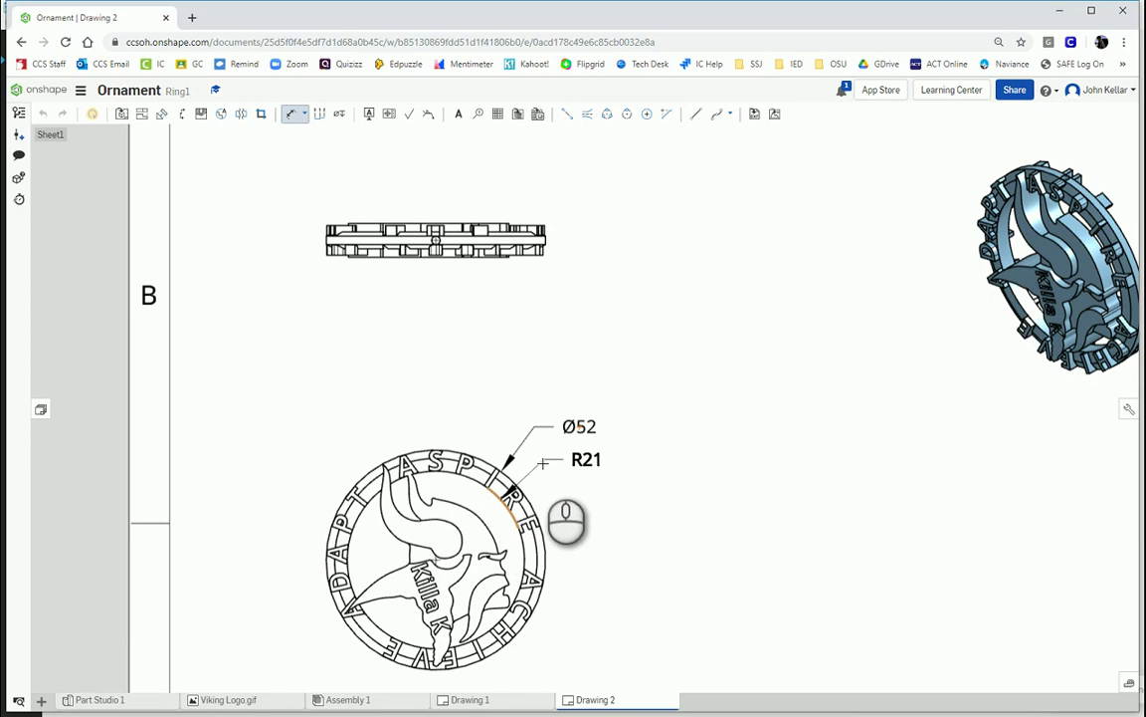
pyautogui.click(538, 464)
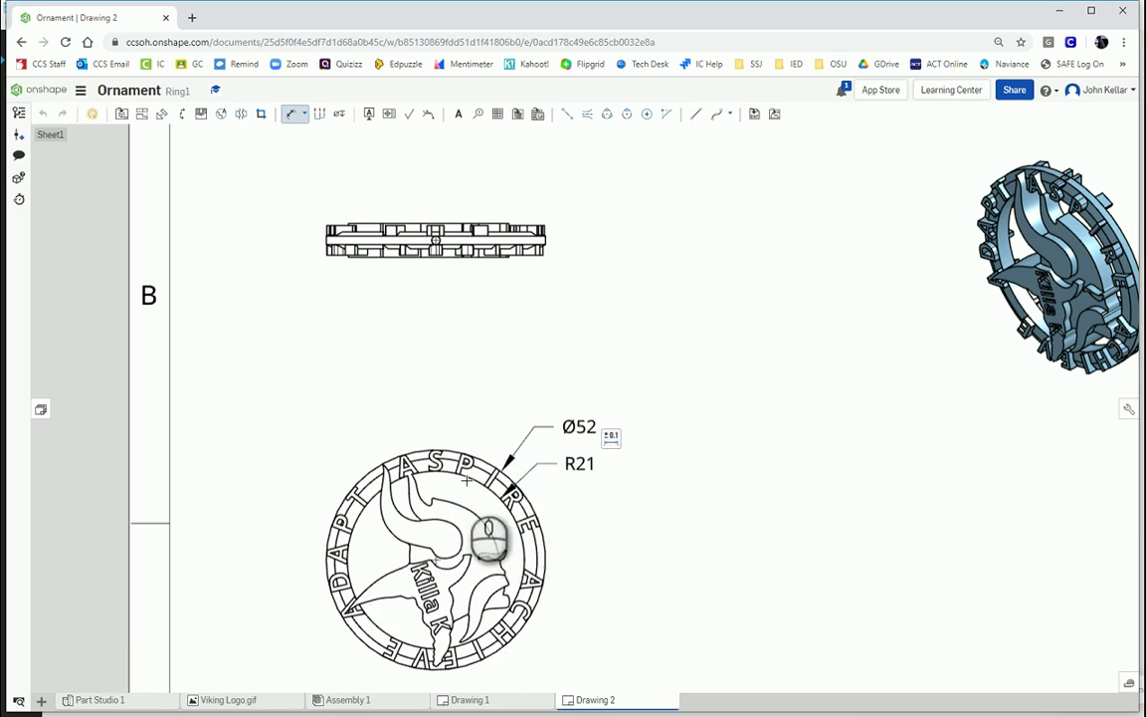
pyautogui.press('Escape')
# Edit the R21 dimension to read 42 with a diameter symbol, giving Ø42.
pyautogui.click(580, 462)
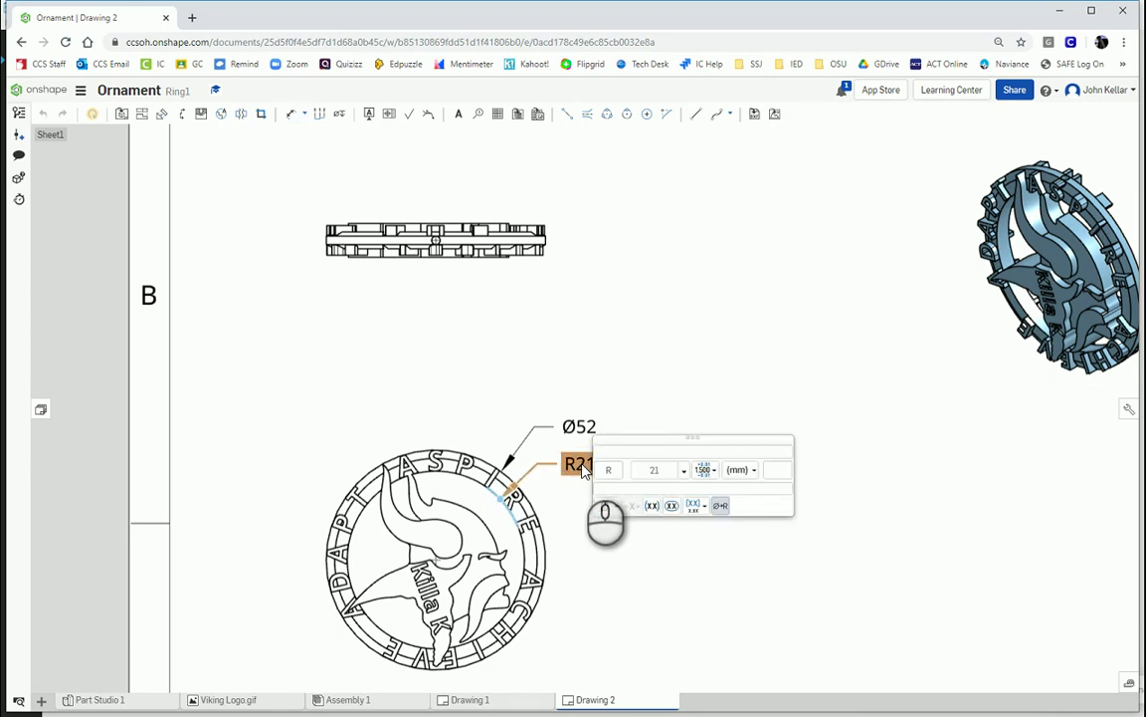
pyautogui.click(614, 468)
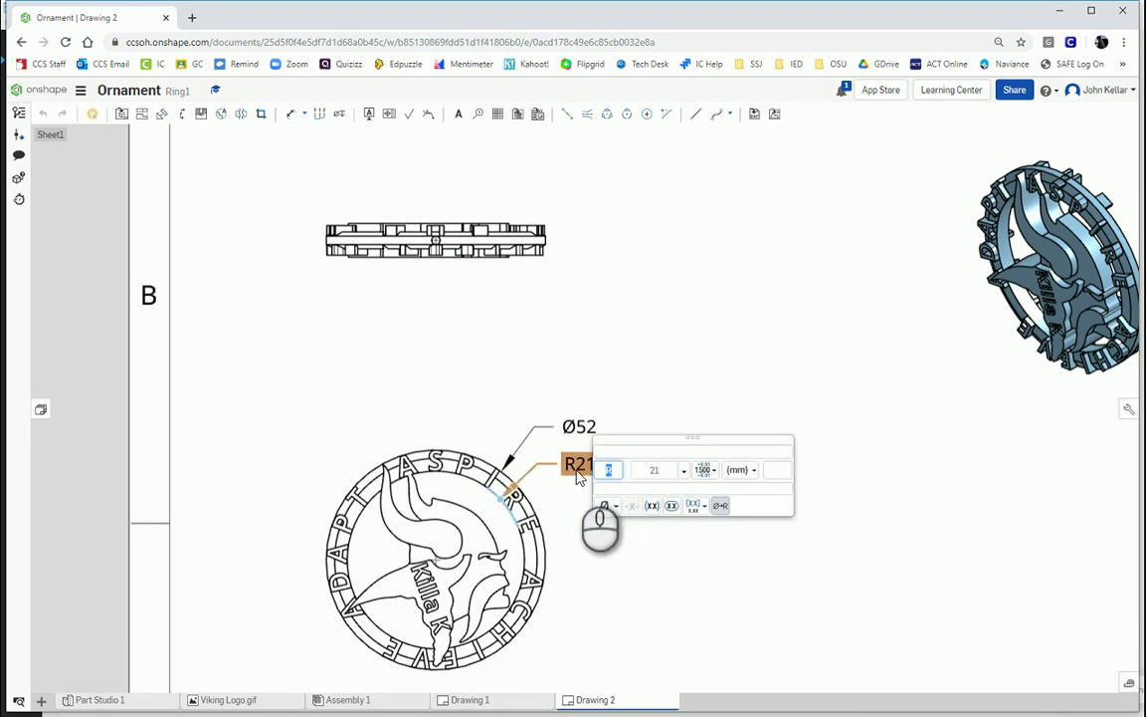
pyautogui.write('R')
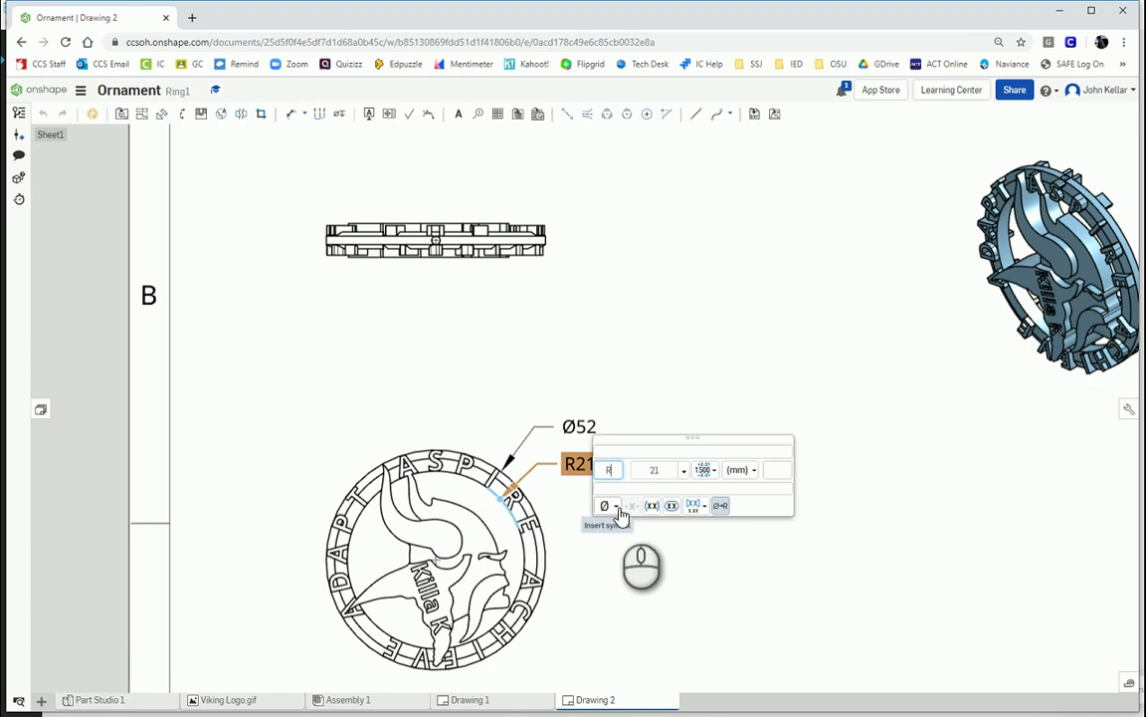
pyautogui.doubleClick(653, 469)
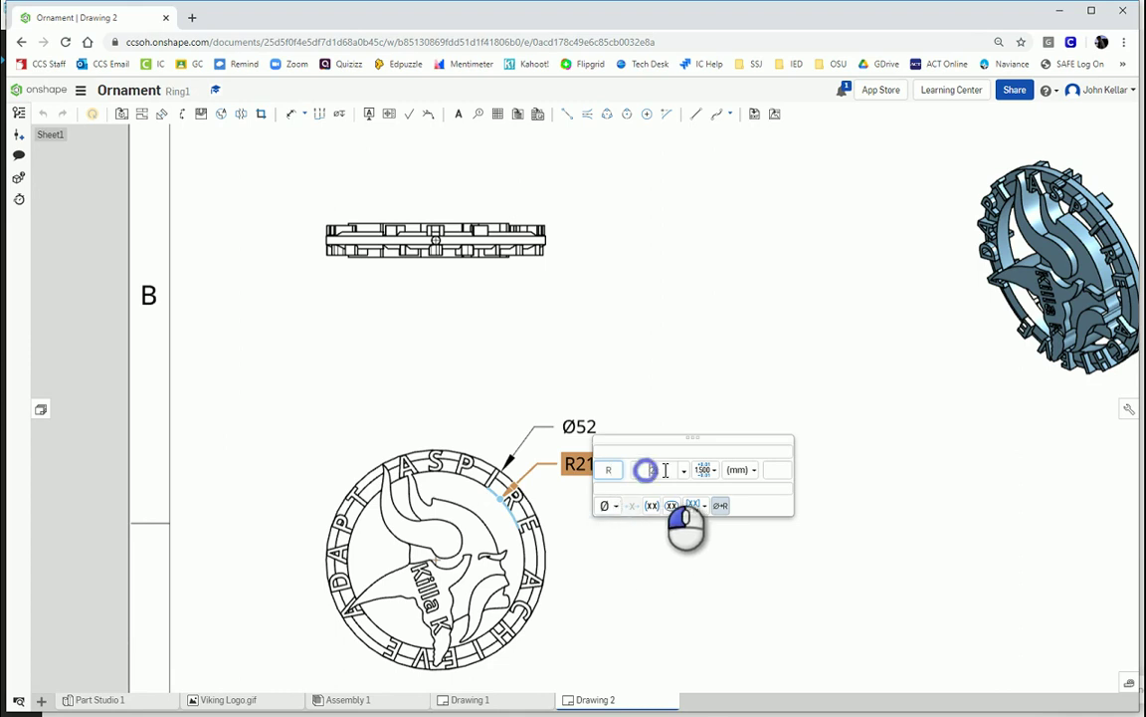
pyautogui.write('42')
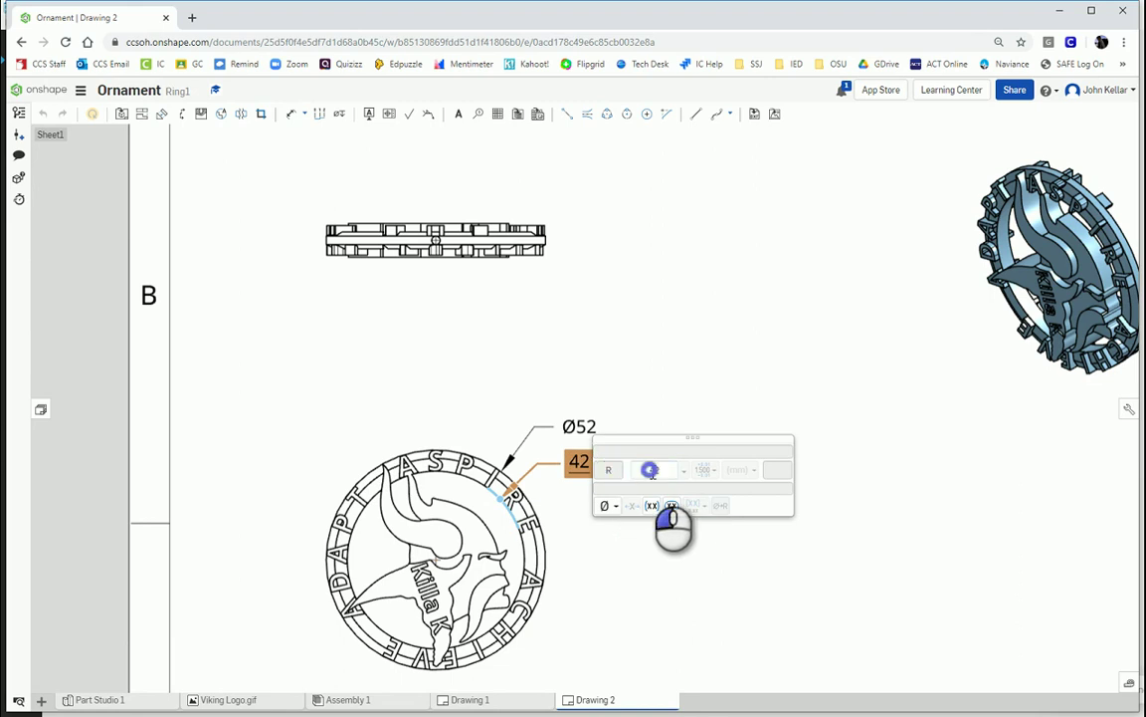
pyautogui.click(650, 470)
pyautogui.click(611, 507)
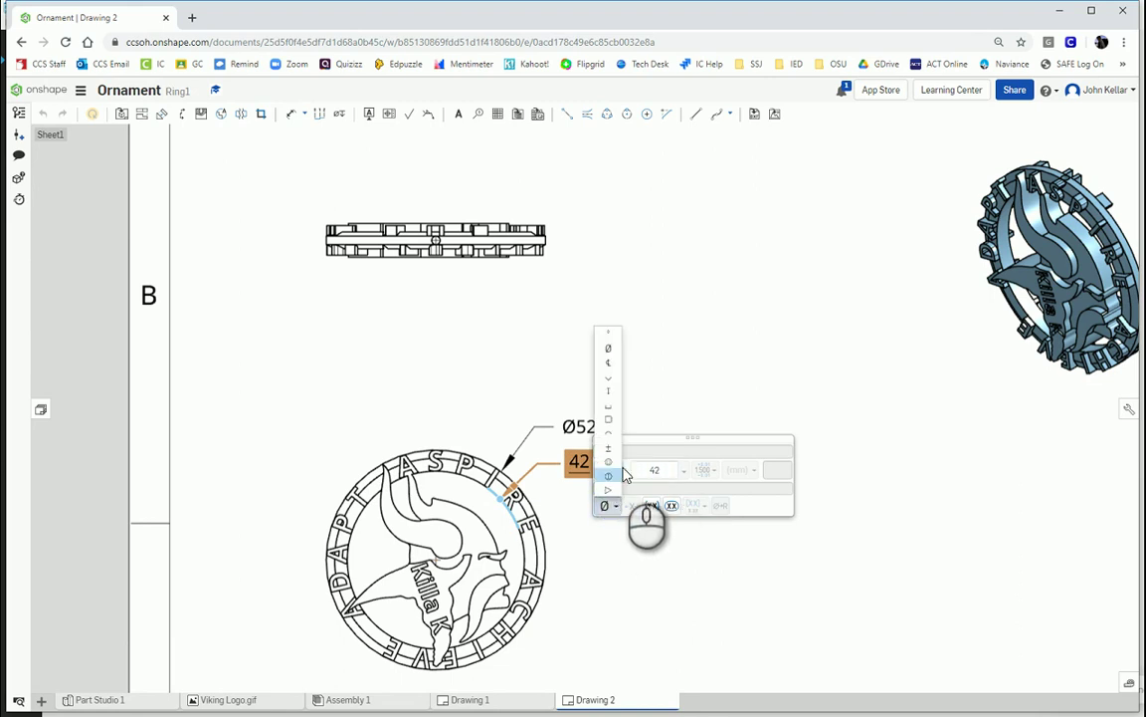
pyautogui.click(611, 349)
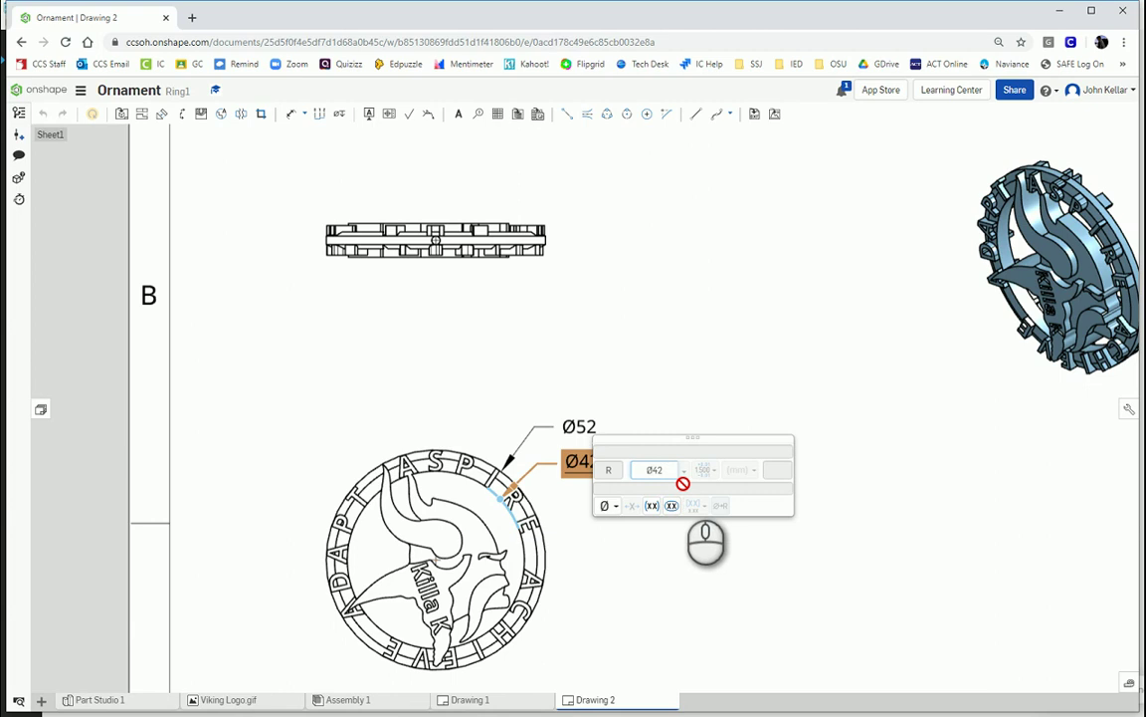
pyautogui.click(655, 538)
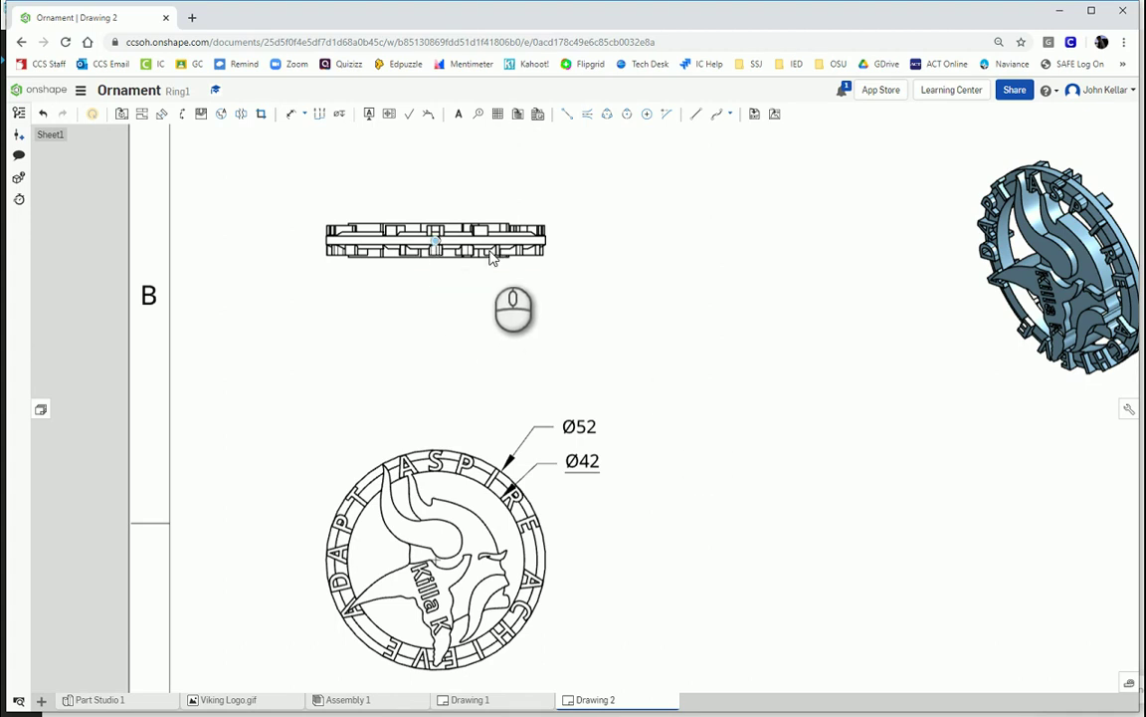
# Add ordinate dimensions 0 at the edge view's bottom and 4 at its centre mark.
pyautogui.scroll(3, 535, 262)
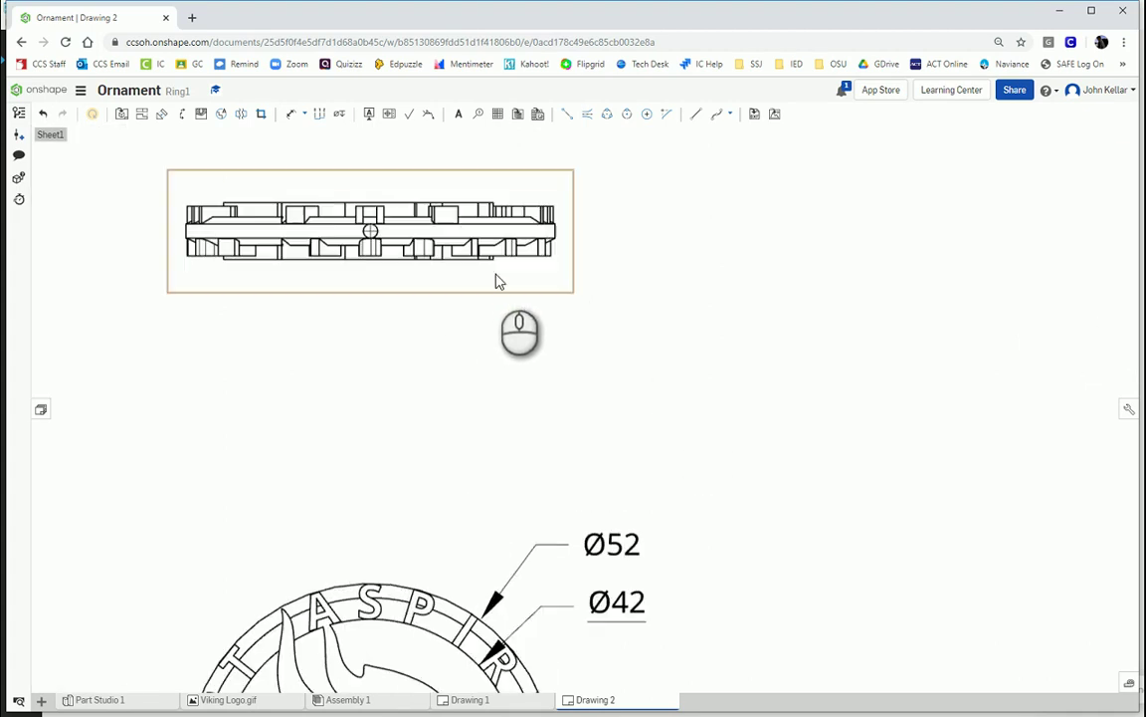
pyautogui.click(321, 116)
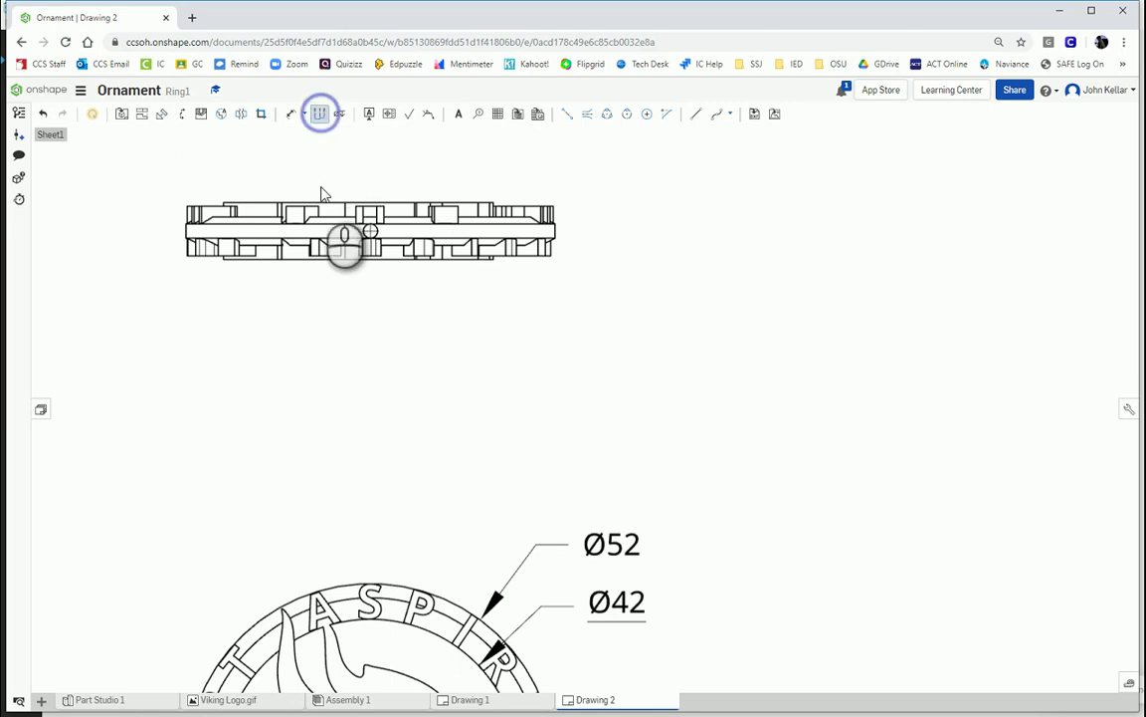
pyautogui.click(491, 260)
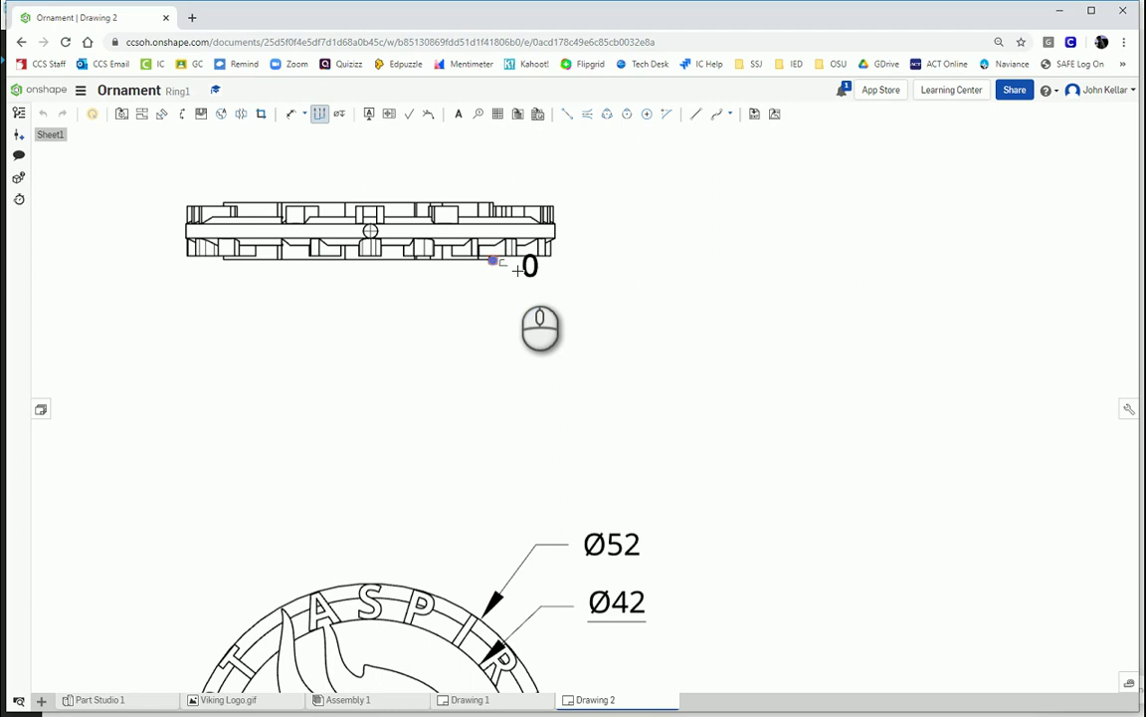
pyautogui.click(598, 260)
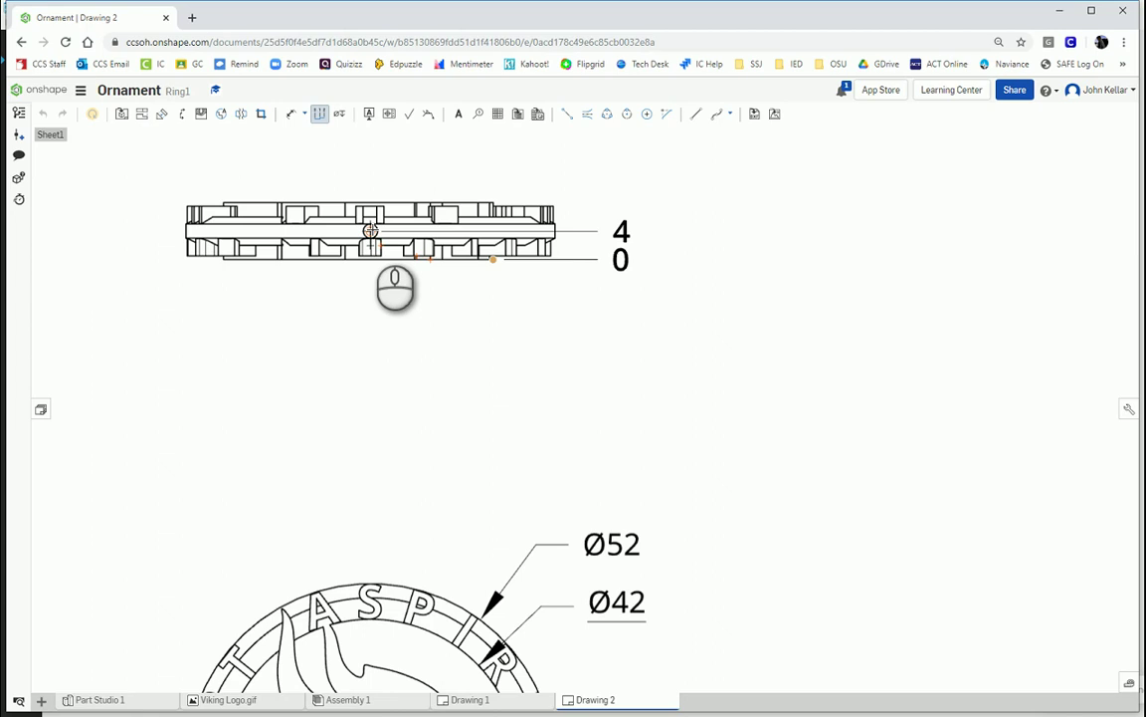
pyautogui.click(370, 230)
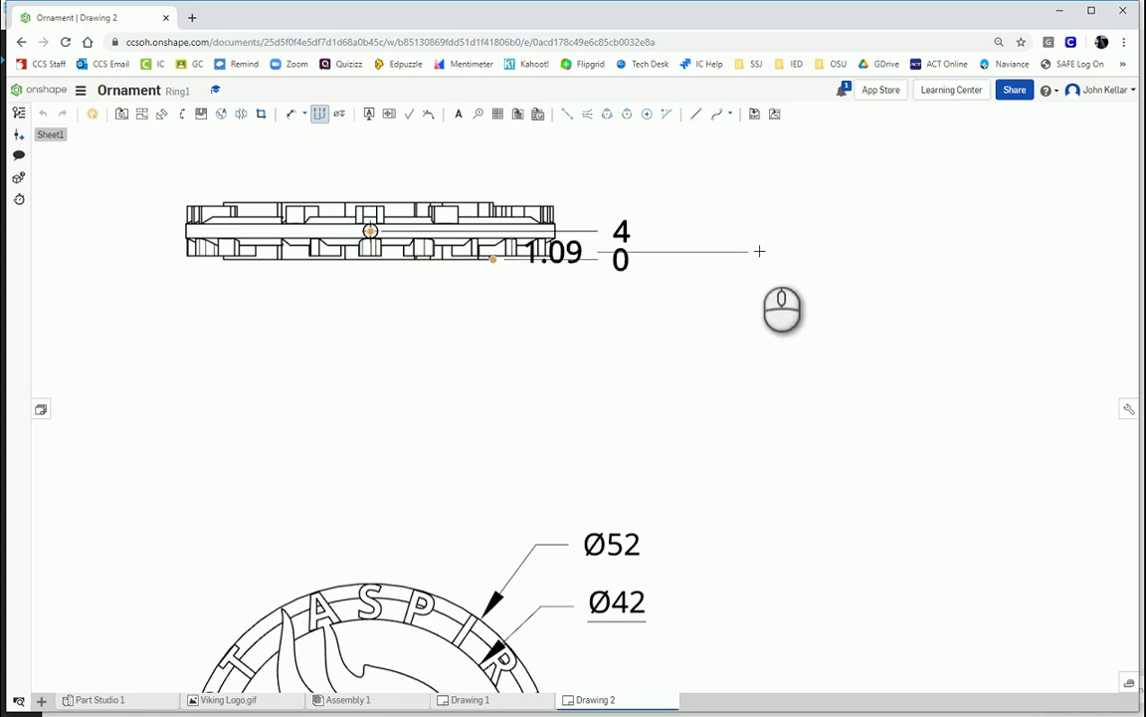
pyautogui.press('Escape')
pyautogui.scroll(-4, 542, 468)
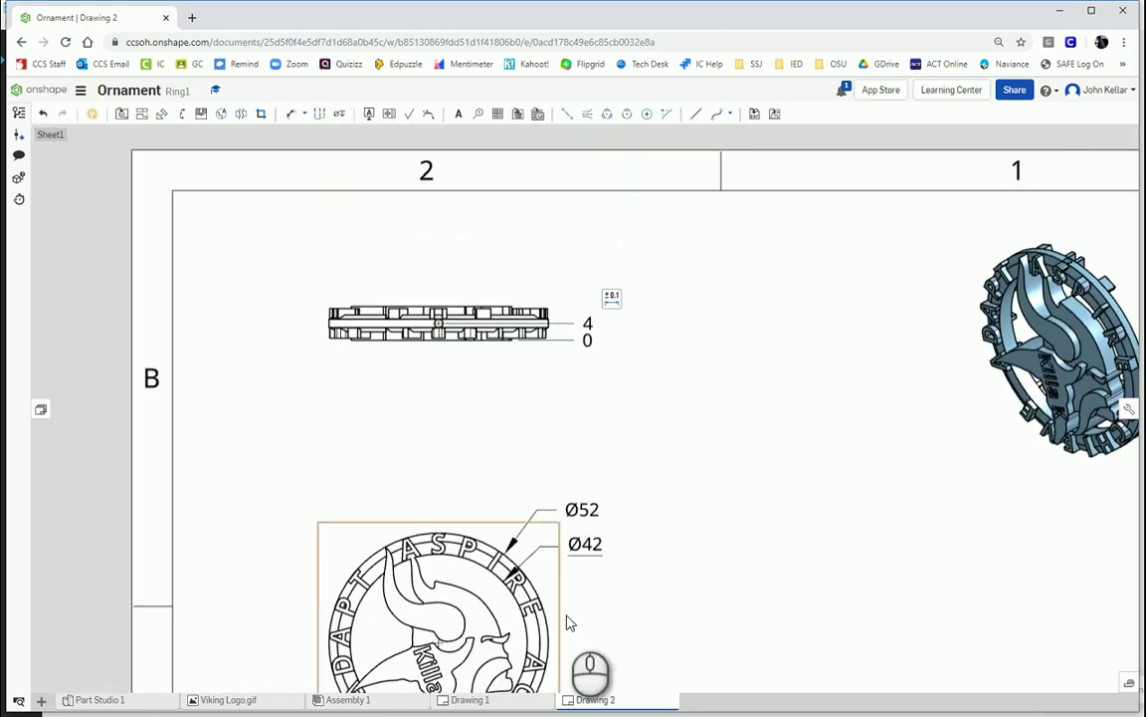
pyautogui.moveTo(569, 623); pyautogui.dragTo(566, 467, button='right')
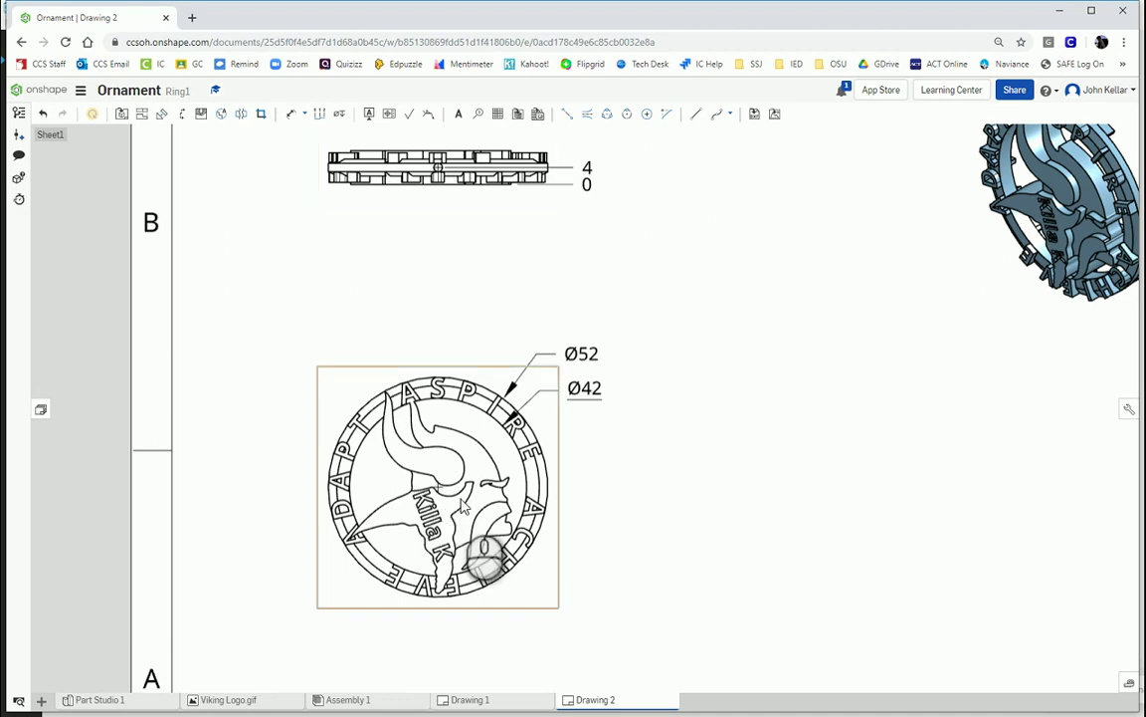
# Cut section A-A horizontally through the circle centre and place it below the front view.
pyautogui.click(184, 117)
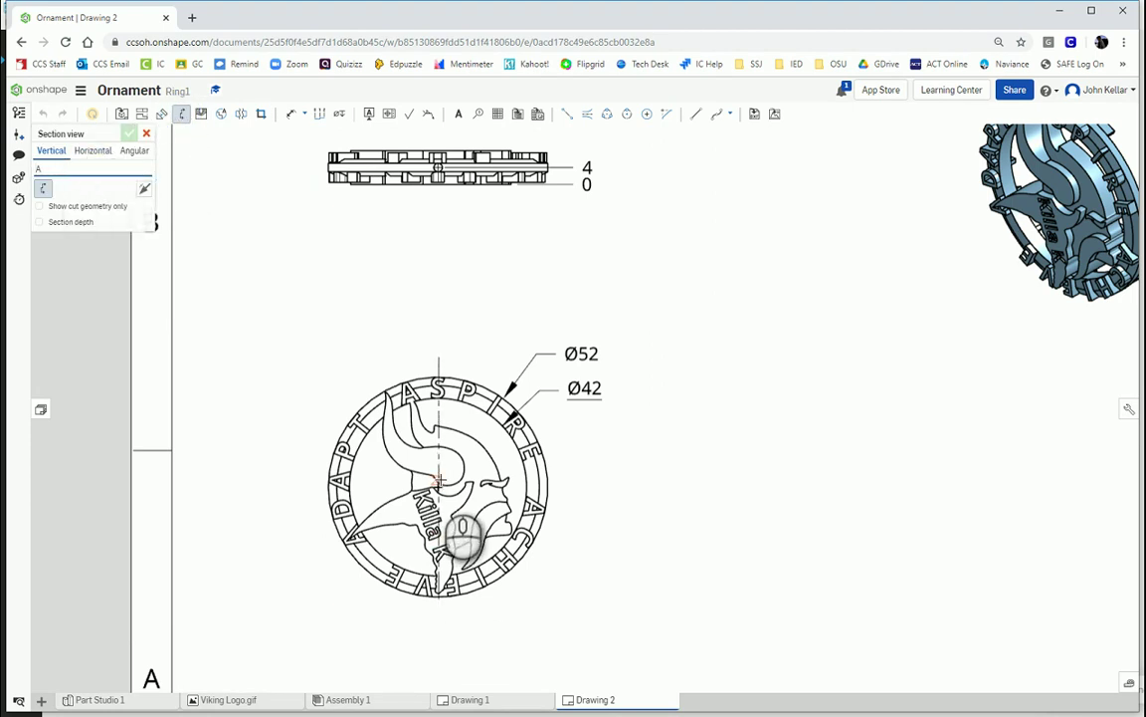
pyautogui.click(375, 477)
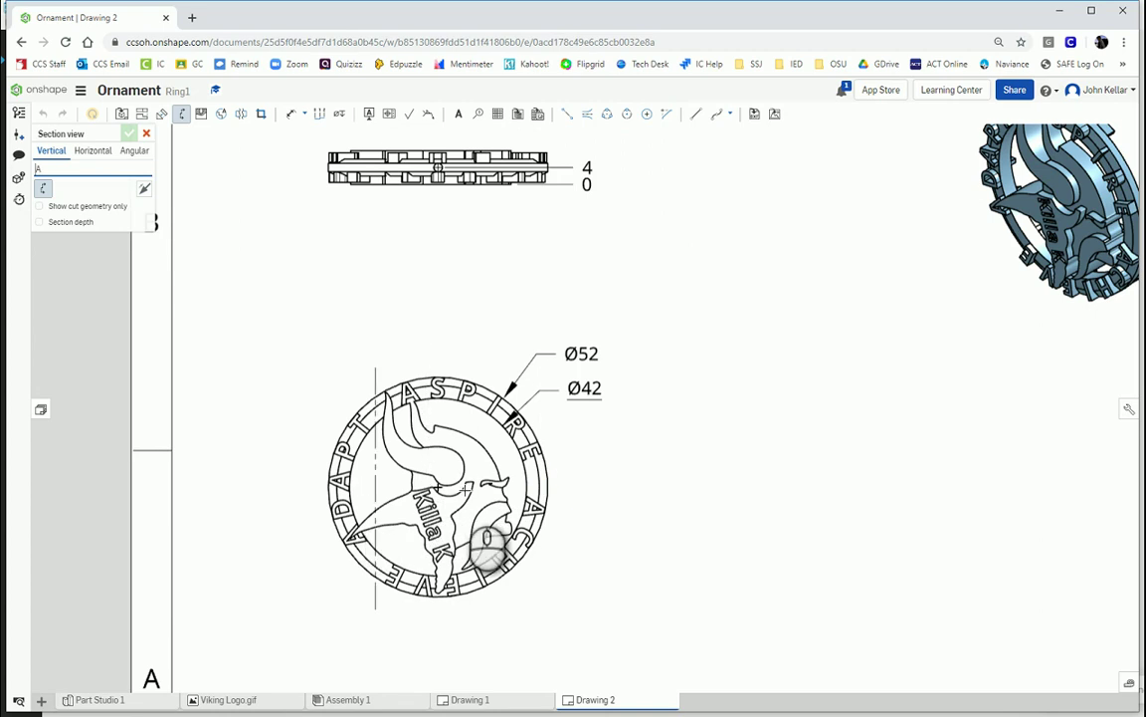
pyautogui.click(89, 151)
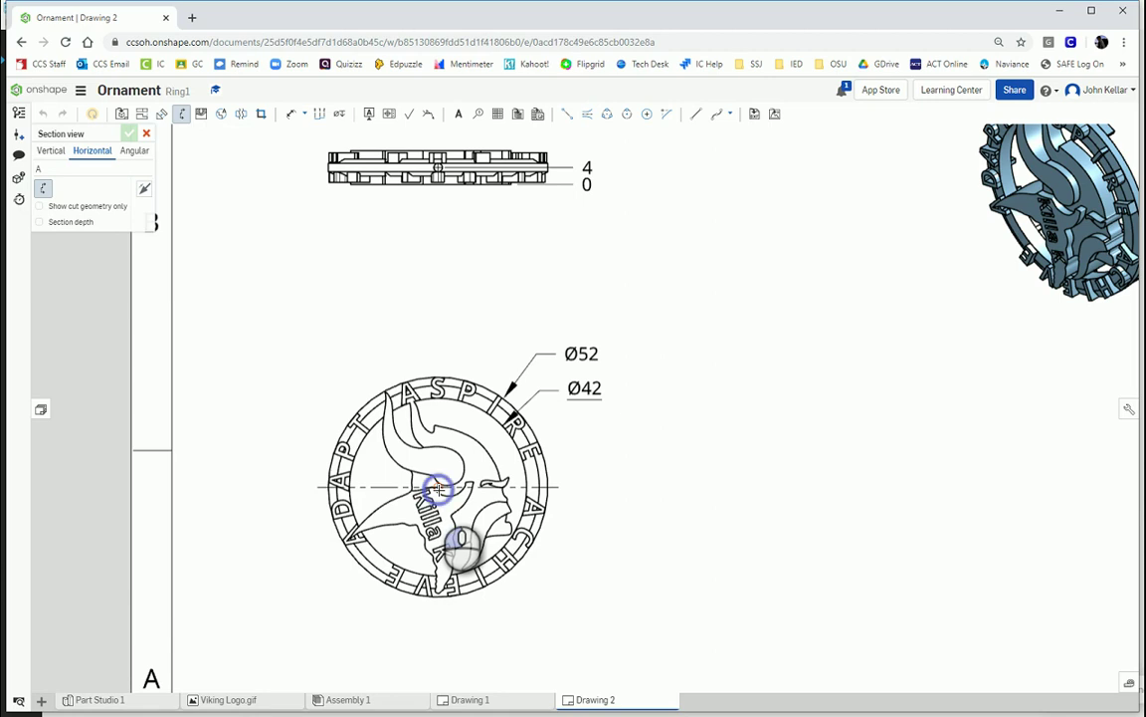
pyautogui.click(438, 488)
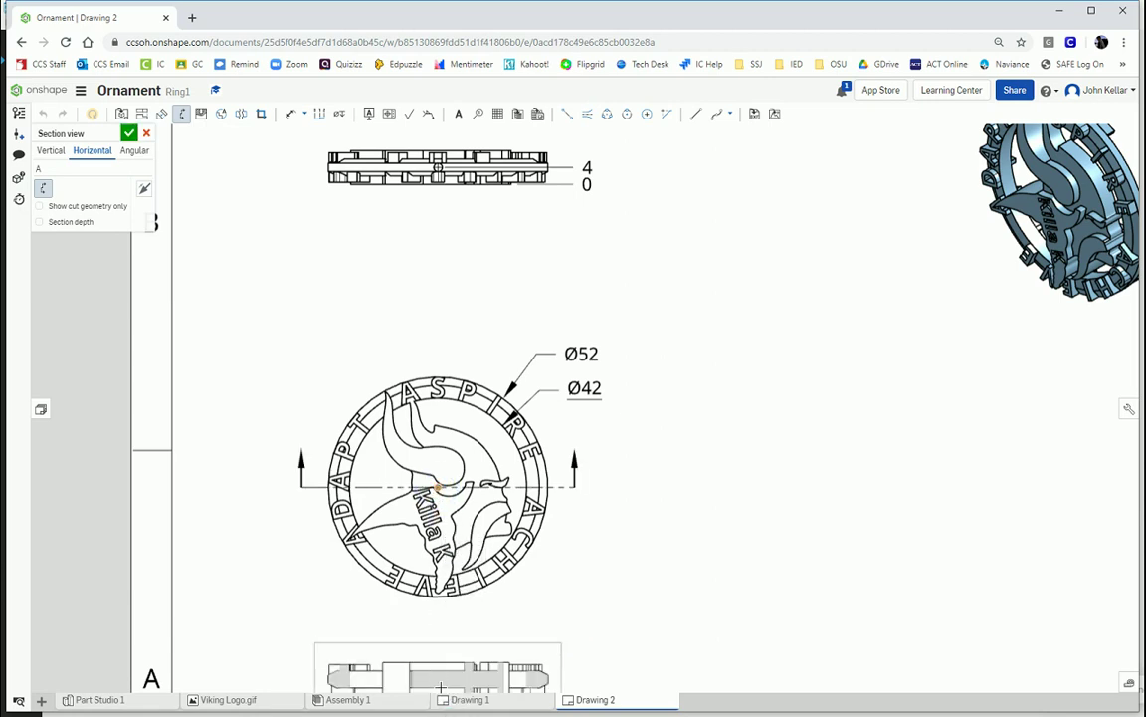
pyautogui.click(464, 661)
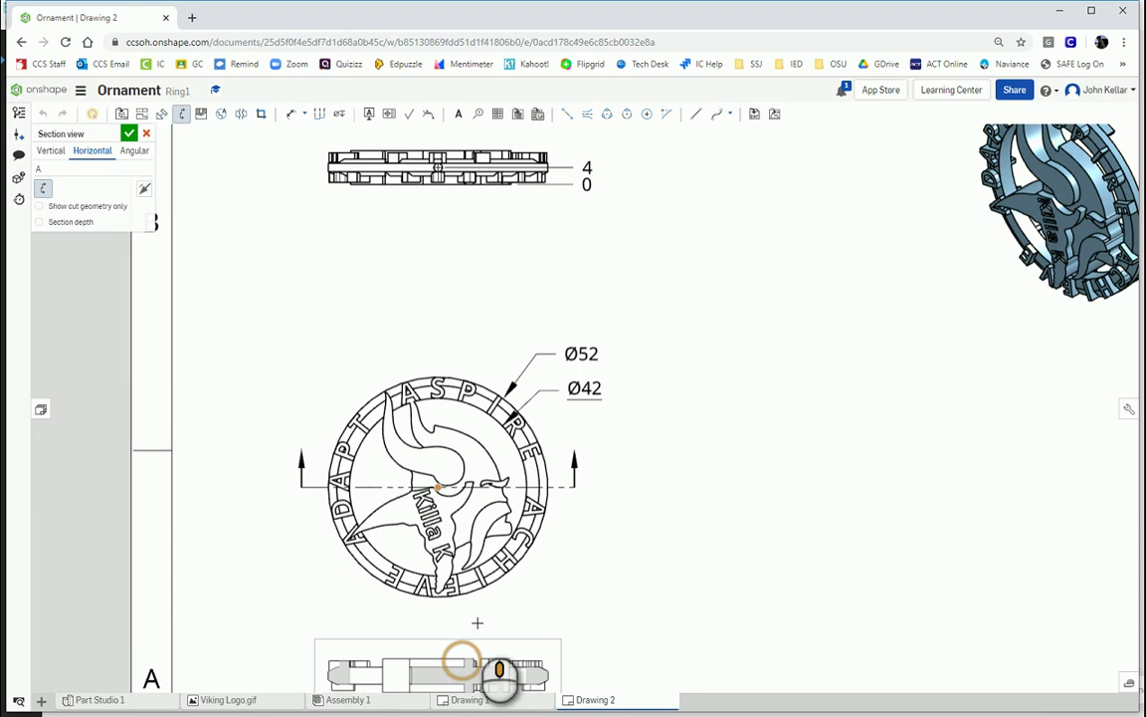
pyautogui.scroll(-1, 468, 707)
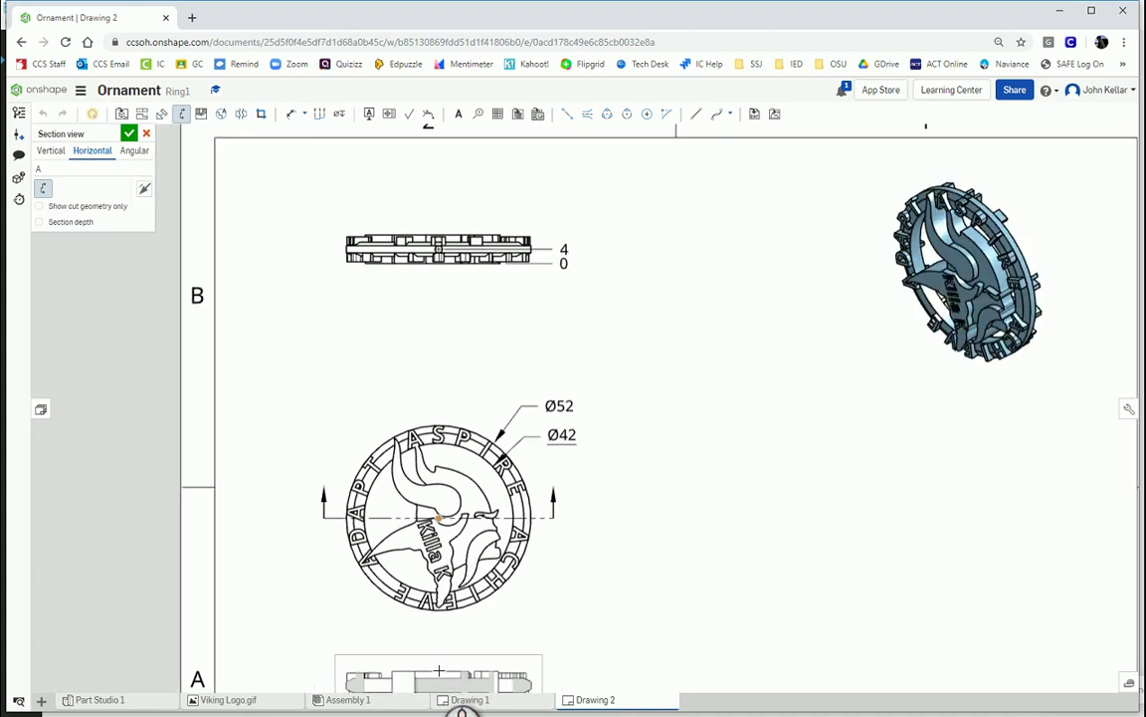
pyautogui.scroll(-2, 617, 587)
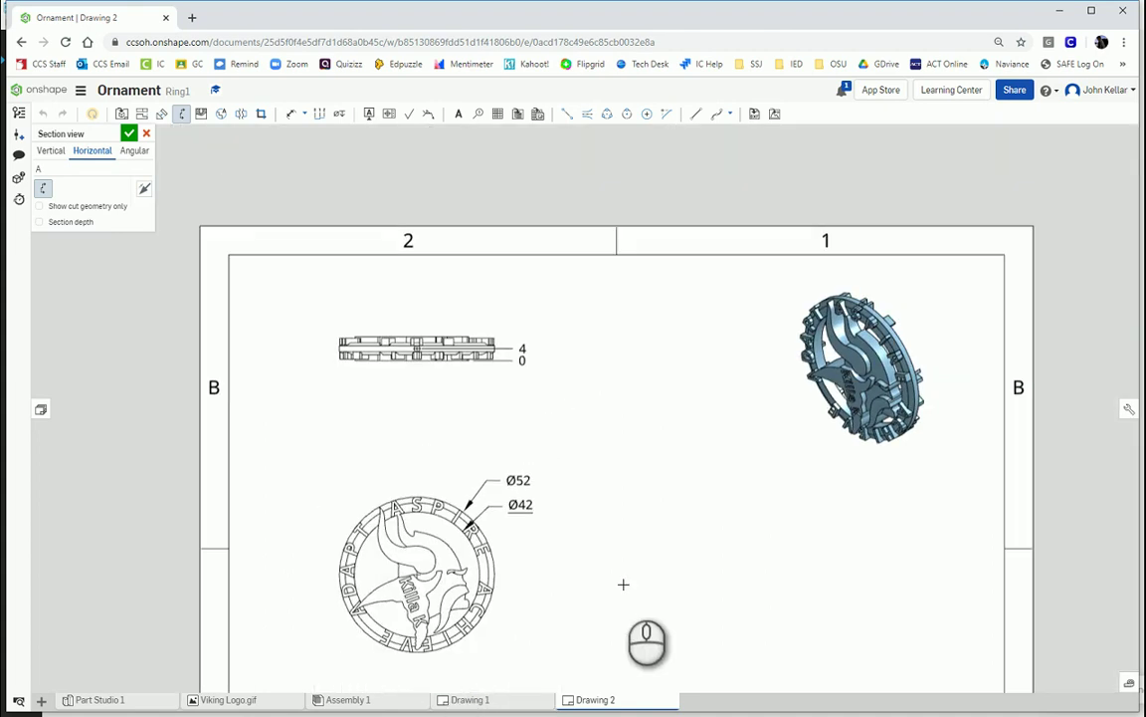
pyautogui.click(565, 568)
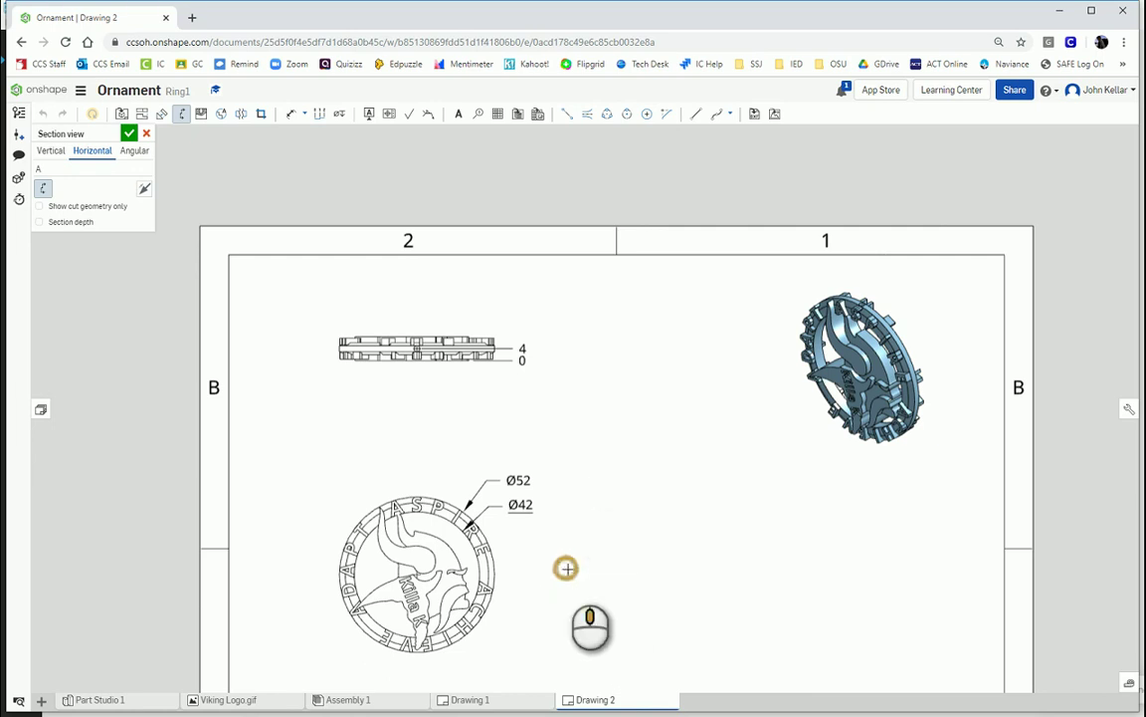
pyautogui.click(437, 674)
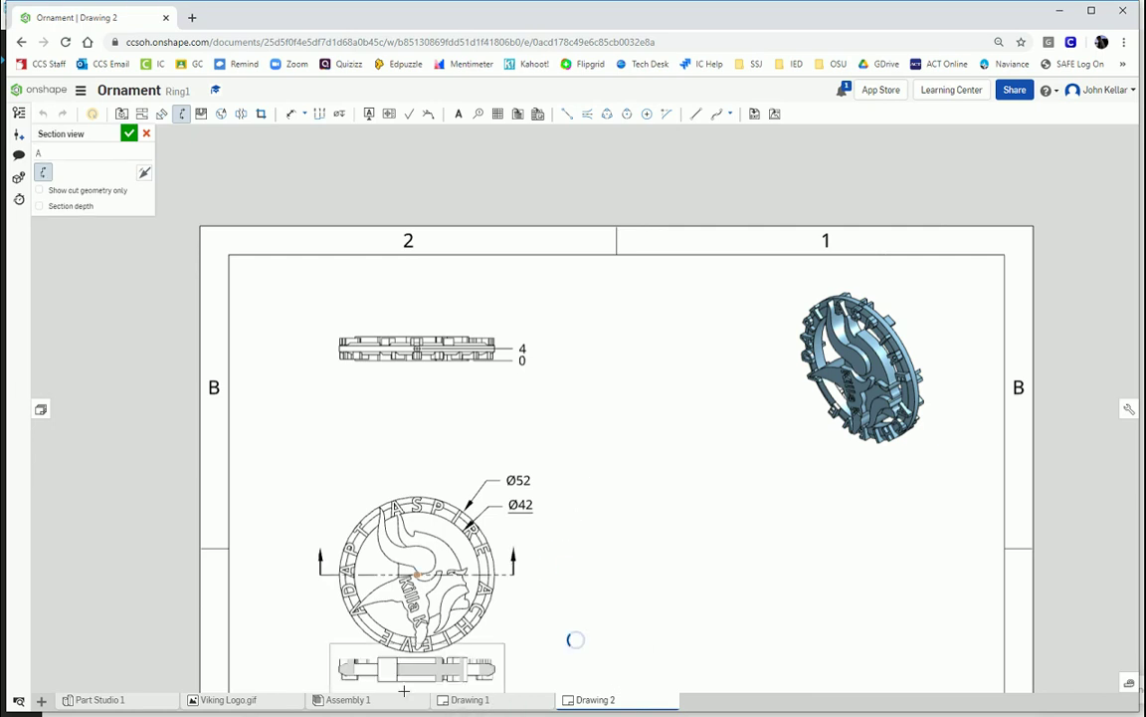
pyautogui.click(521, 638)
pyautogui.scroll(-2, 562, 619)
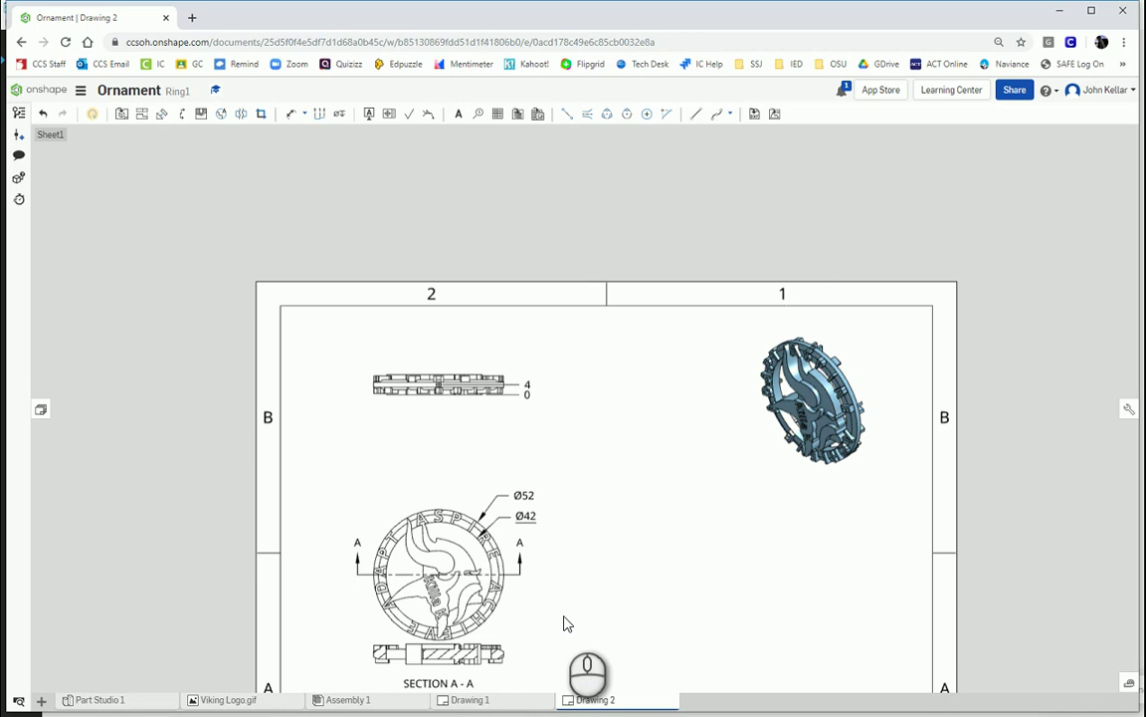
# Move the front view higher on the sheet and zoom in on Section A-A.
pyautogui.moveTo(557, 617); pyautogui.dragTo(558, 448, button='middle')
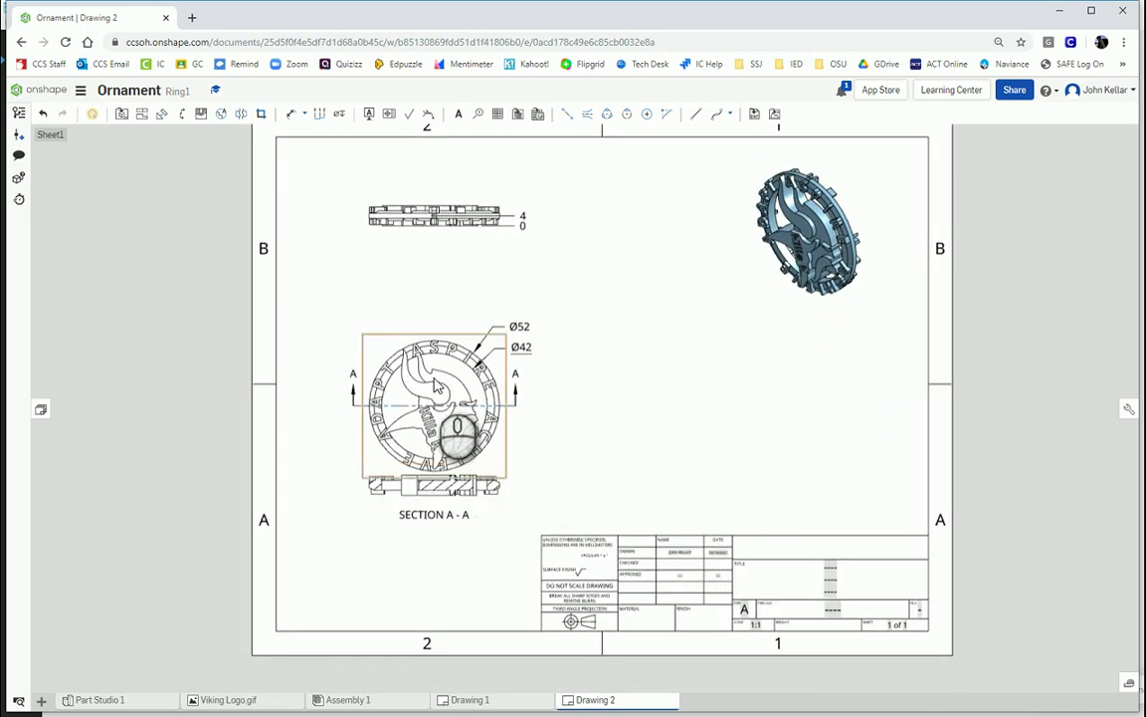
pyautogui.moveTo(434, 387); pyautogui.dragTo(436, 337)
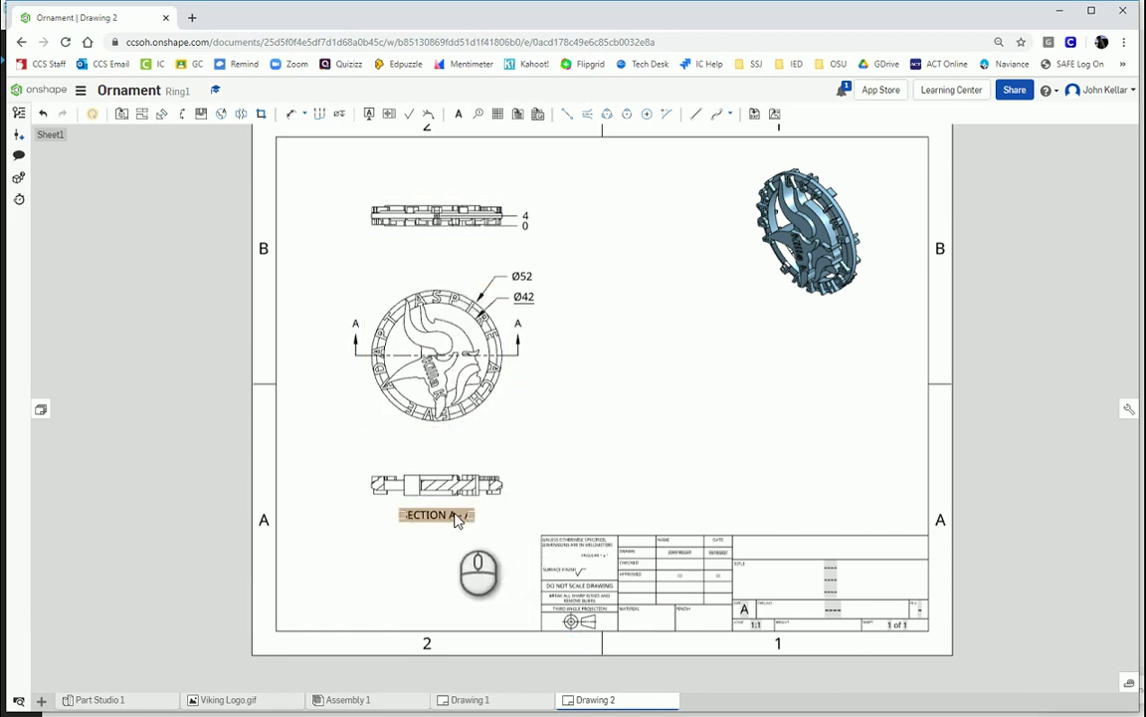
pyautogui.scroll(3, 457, 497)
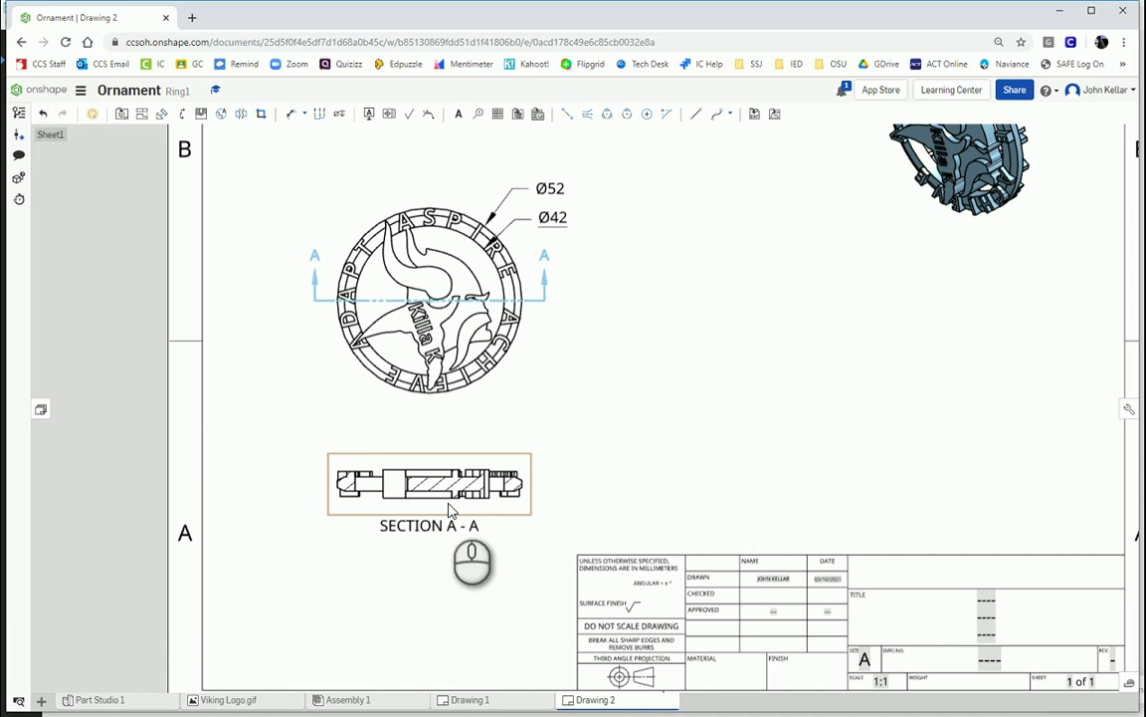
pyautogui.scroll(2, 453, 509)
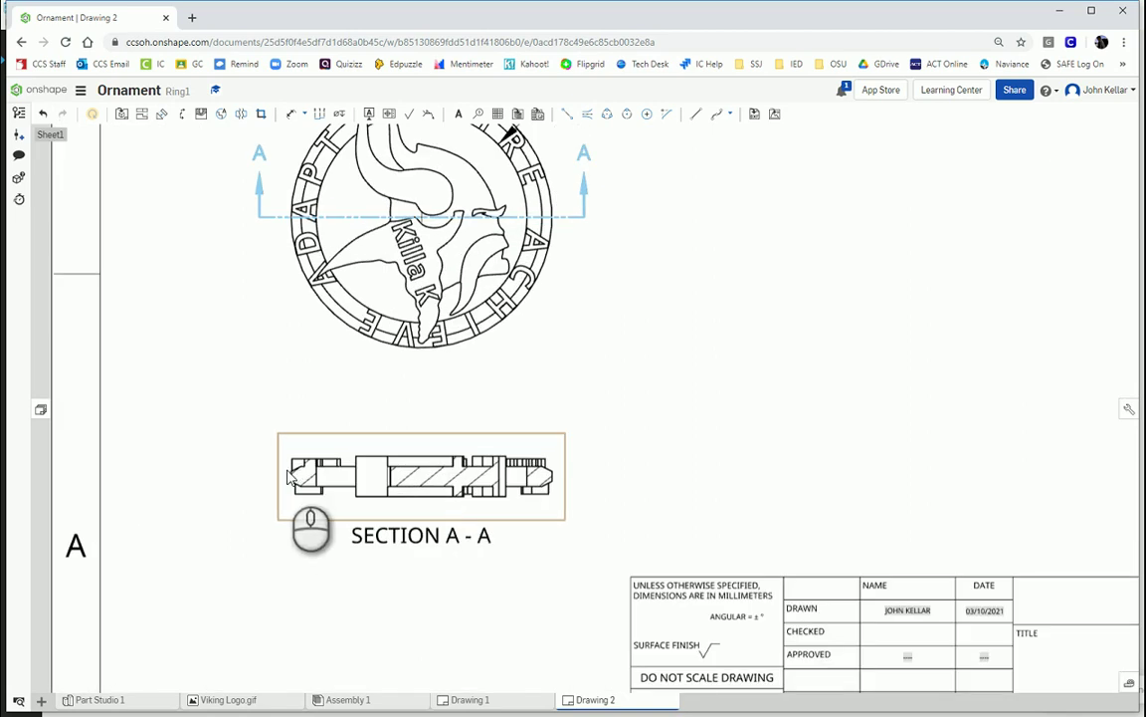
# Add a chamfer dimension reading 1 and 2 at Section A-A's left end.
pyautogui.click(306, 114)
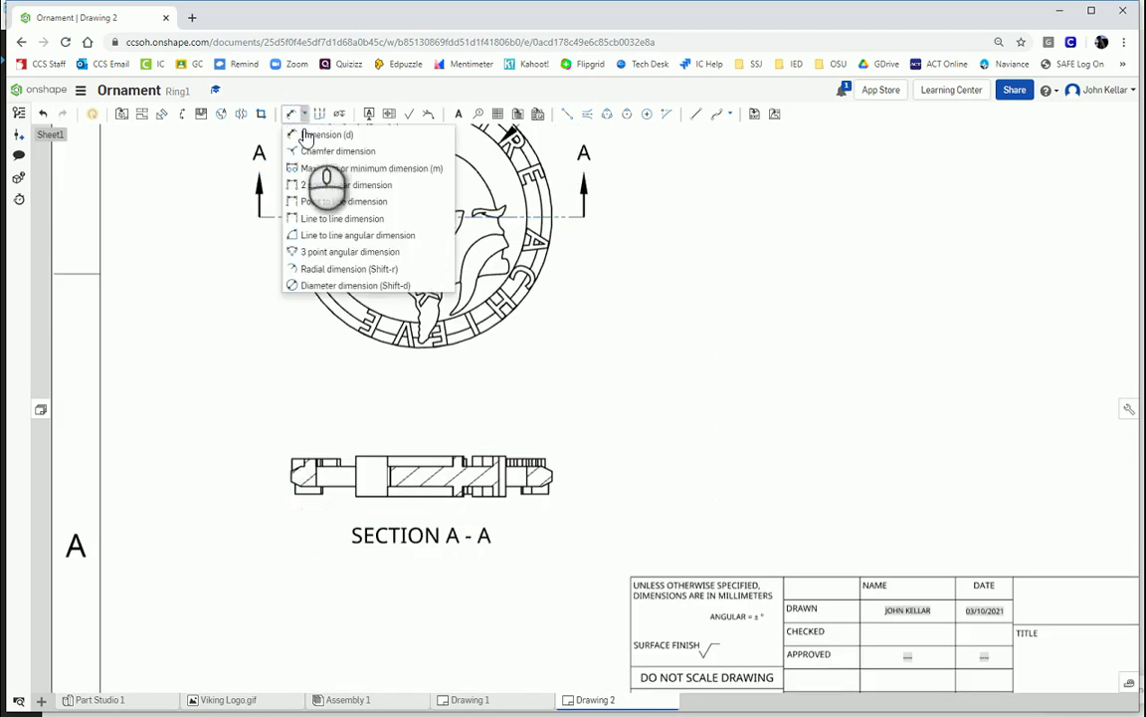
pyautogui.click(310, 151)
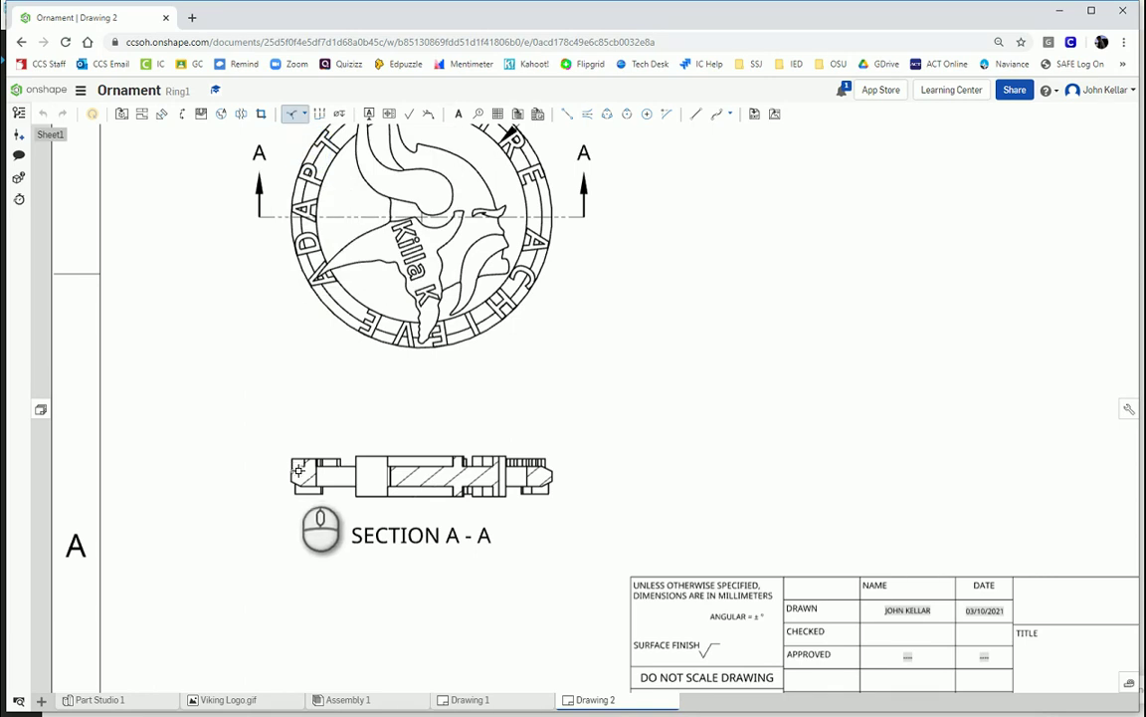
pyautogui.scroll(5, 298, 471)
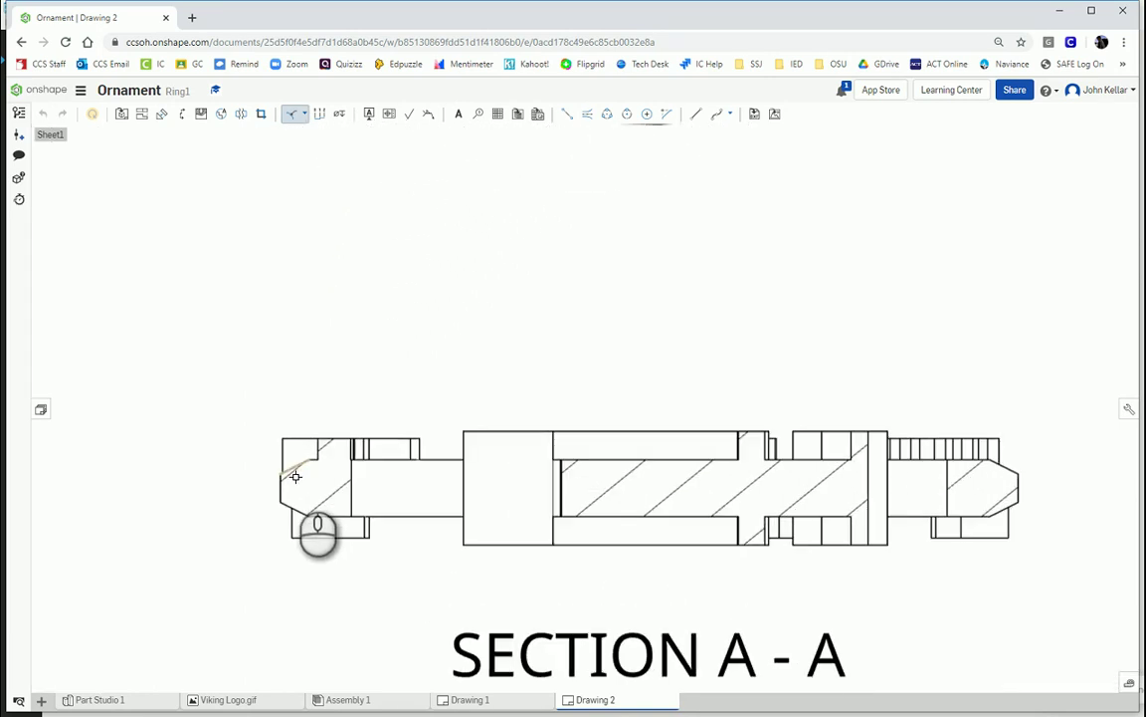
pyautogui.click(297, 468)
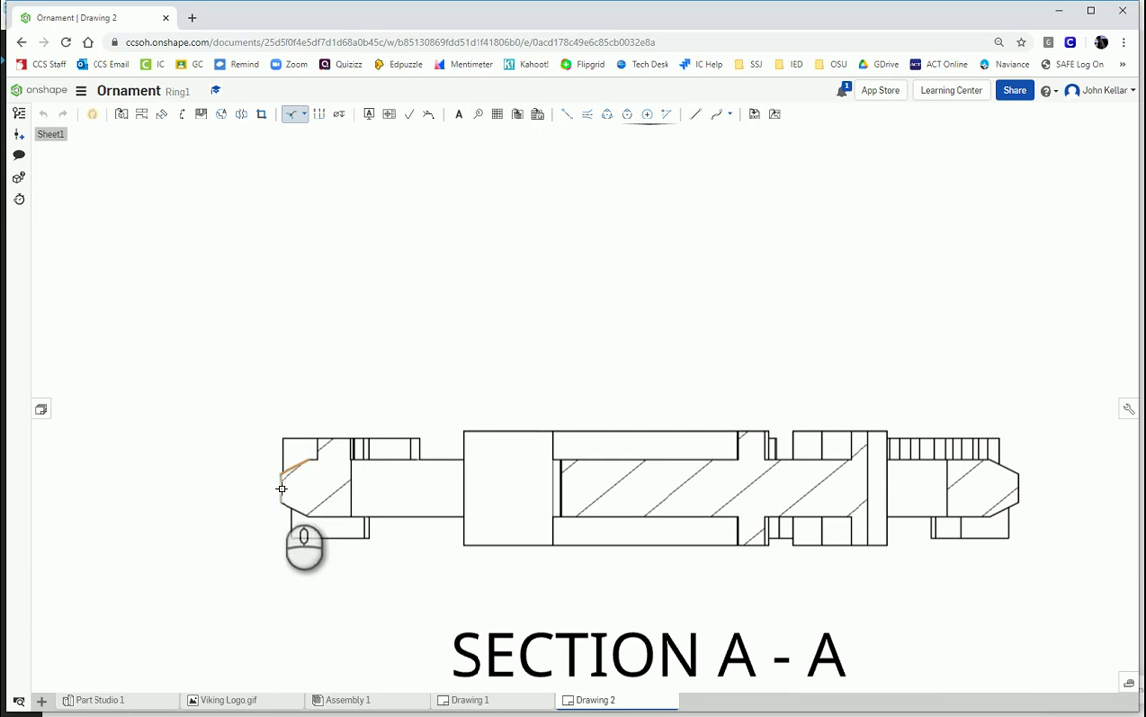
pyautogui.click(282, 488)
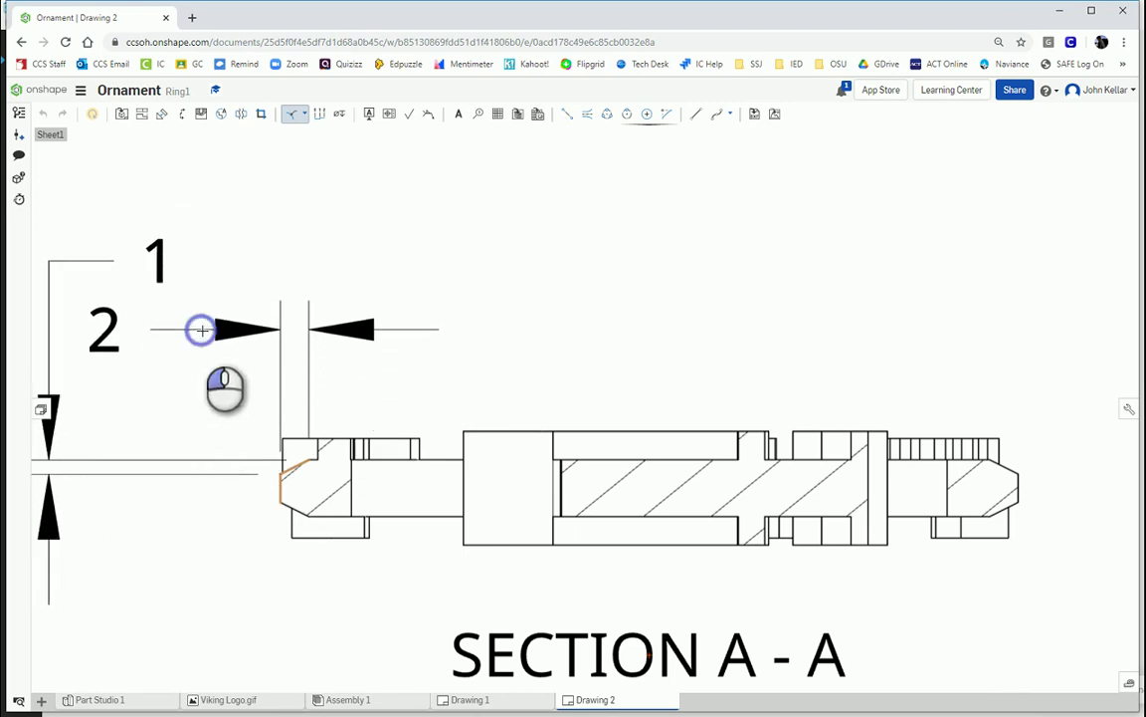
pyautogui.click(201, 330)
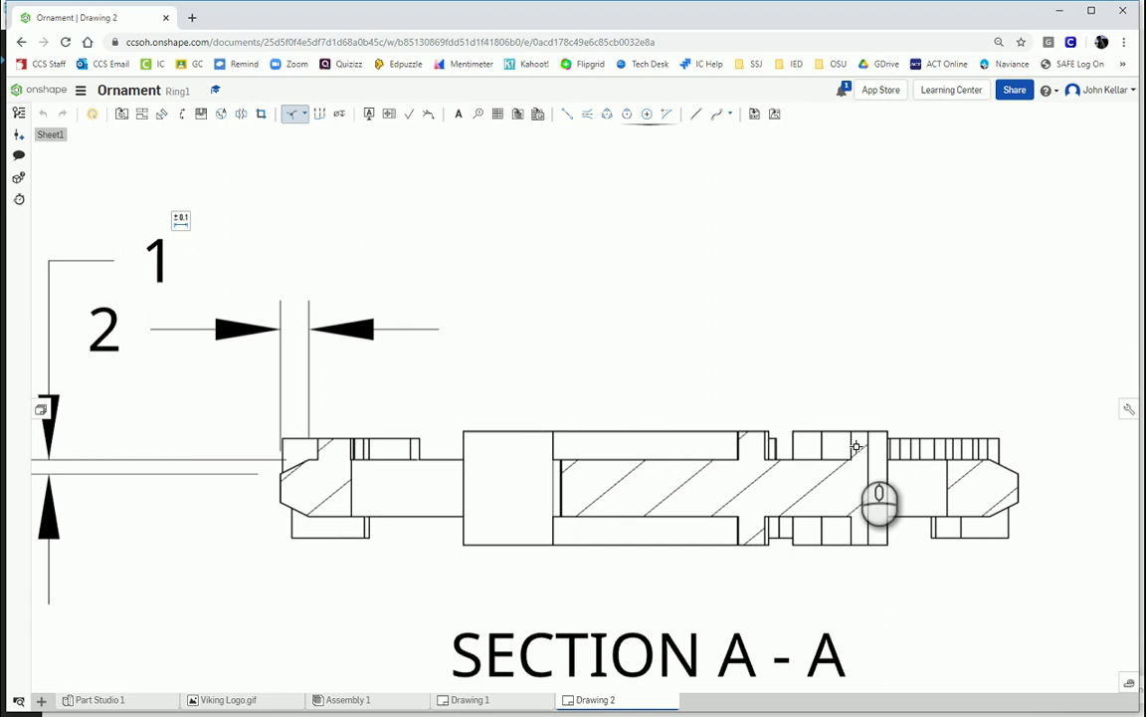
pyautogui.scroll(-3, 837, 448)
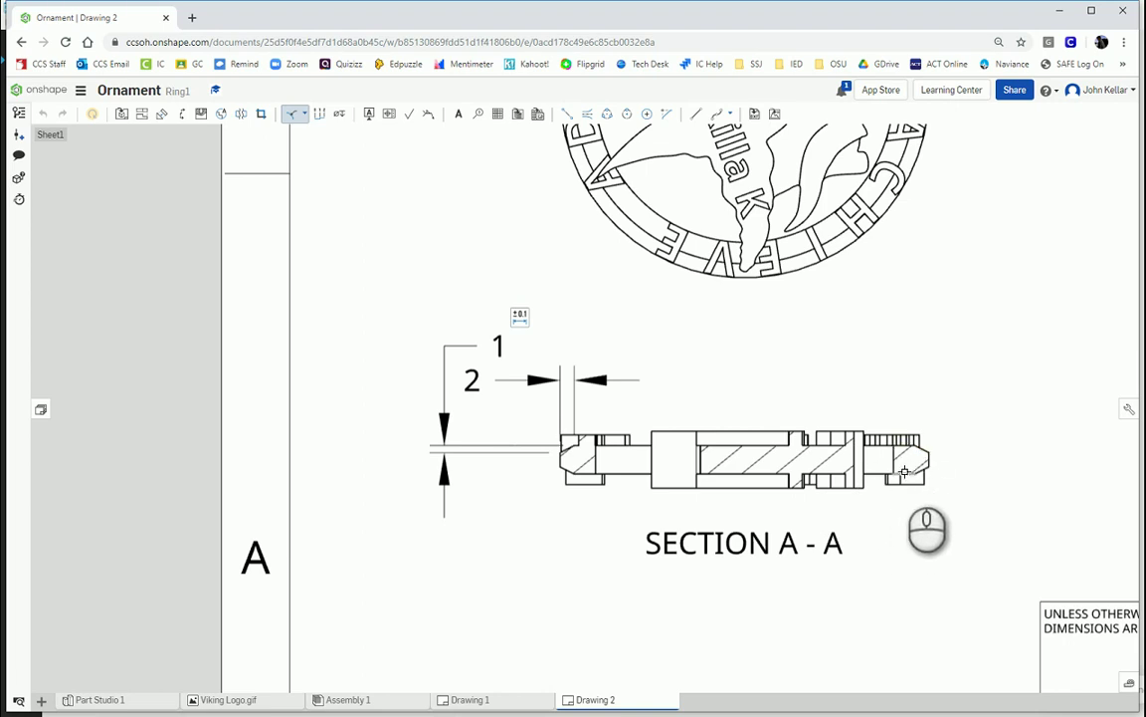
pyautogui.scroll(-2, 945, 465)
pyautogui.scroll(-2, 756, 466)
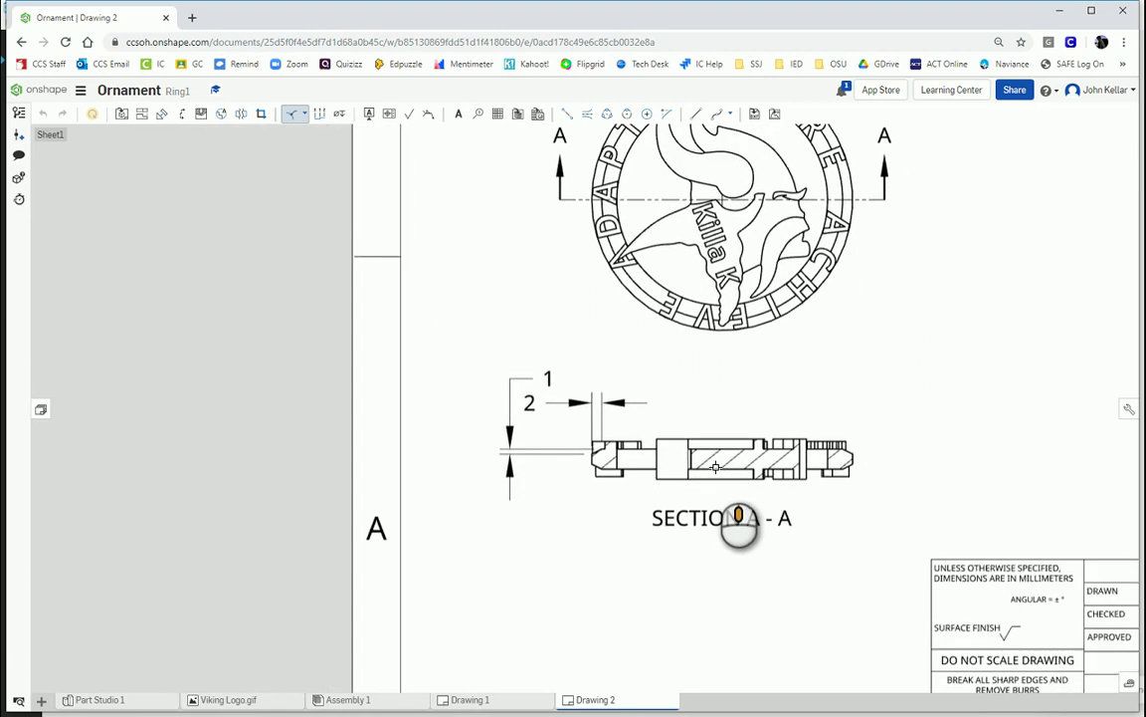
pyautogui.moveTo(715, 467); pyautogui.dragTo(648, 470, button='middle')
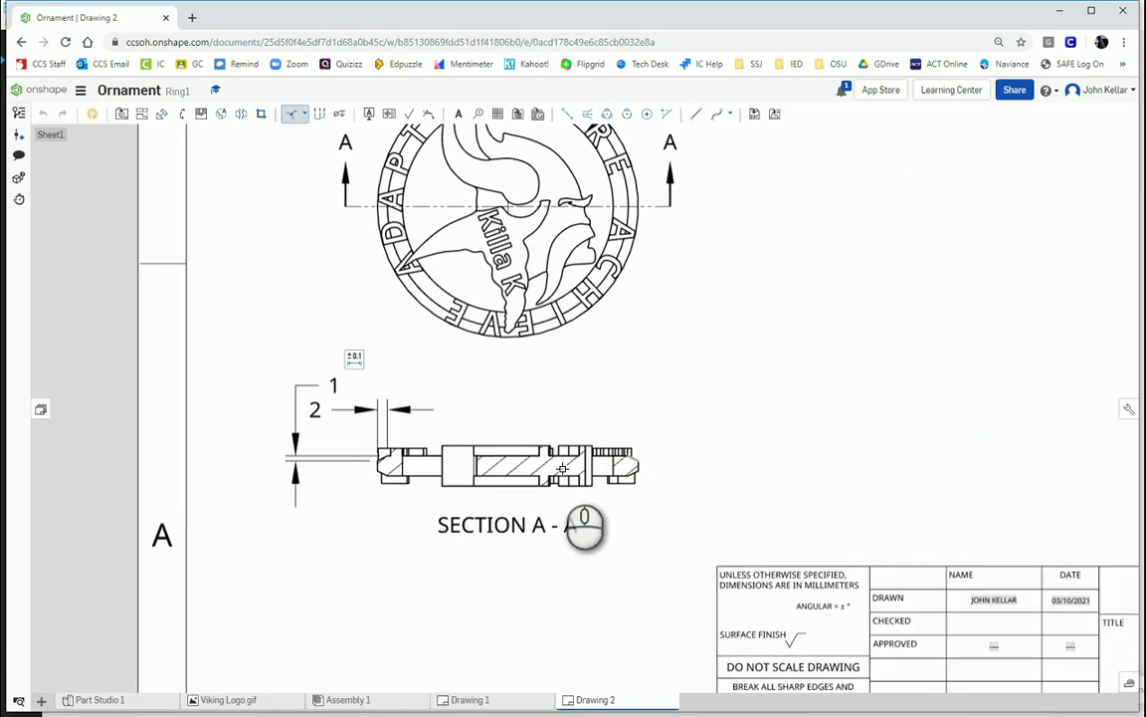
pyautogui.scroll(-2, 616, 457)
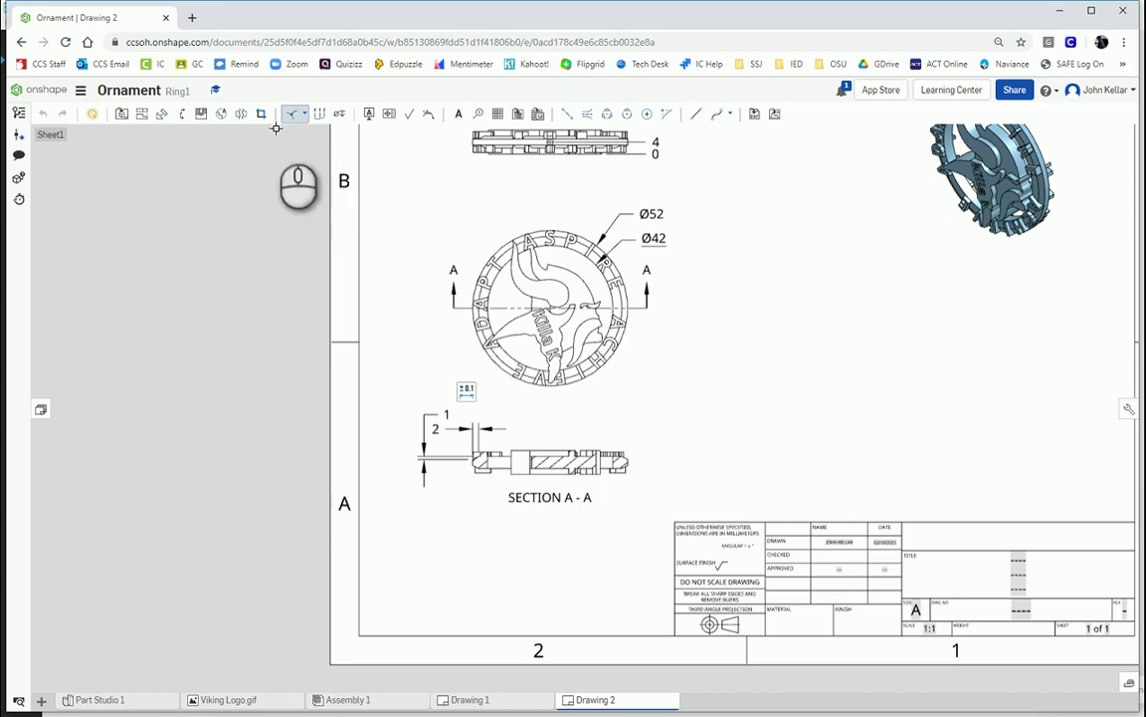
# Circle Section A-A's right end and place Detail B at 2:1 to its right.
pyautogui.click(222, 115)
pyautogui.scroll(4, 619, 468)
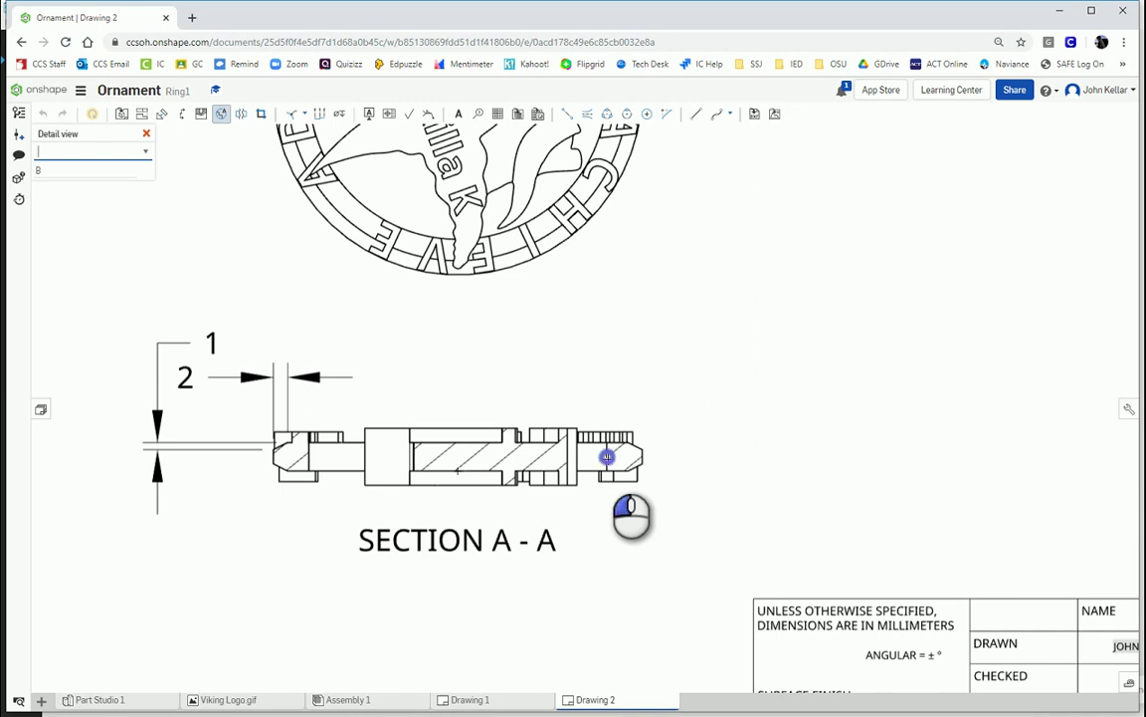
pyautogui.click(602, 457)
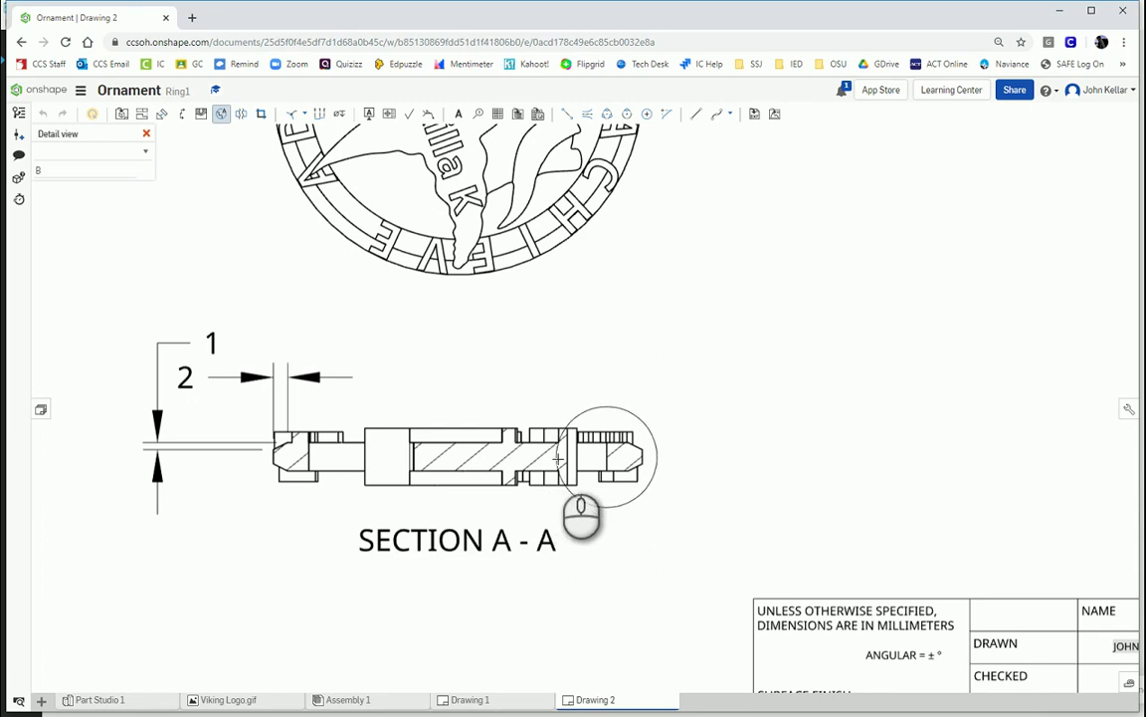
pyautogui.click(553, 457)
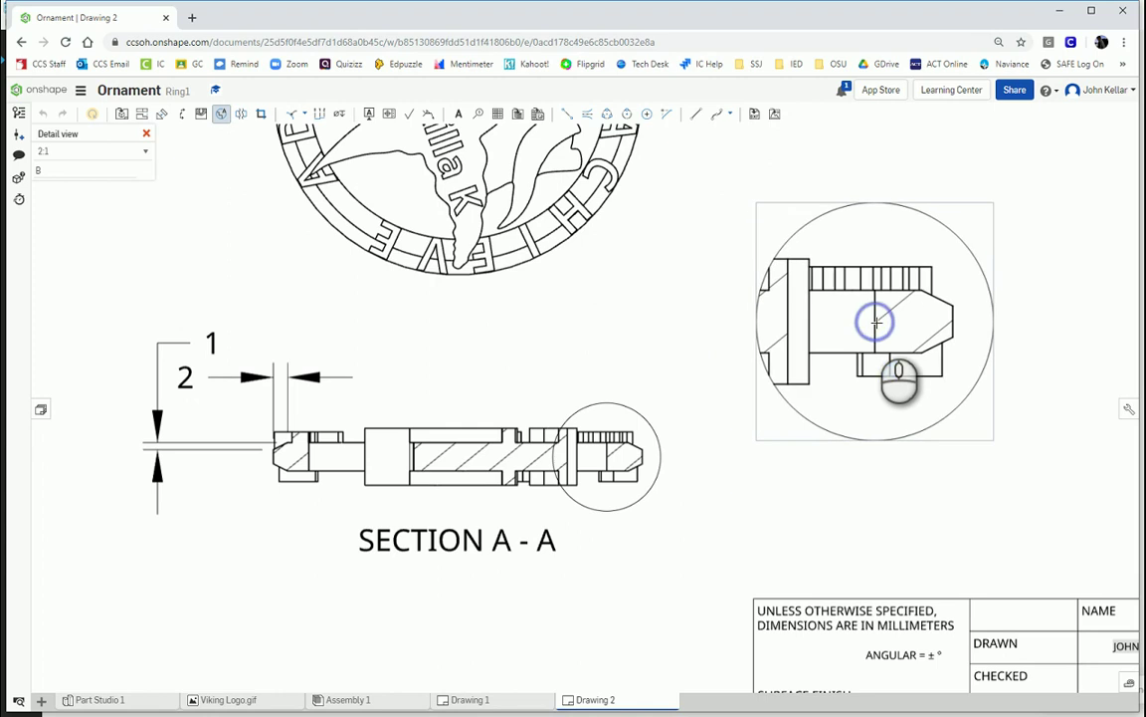
pyautogui.click(876, 321)
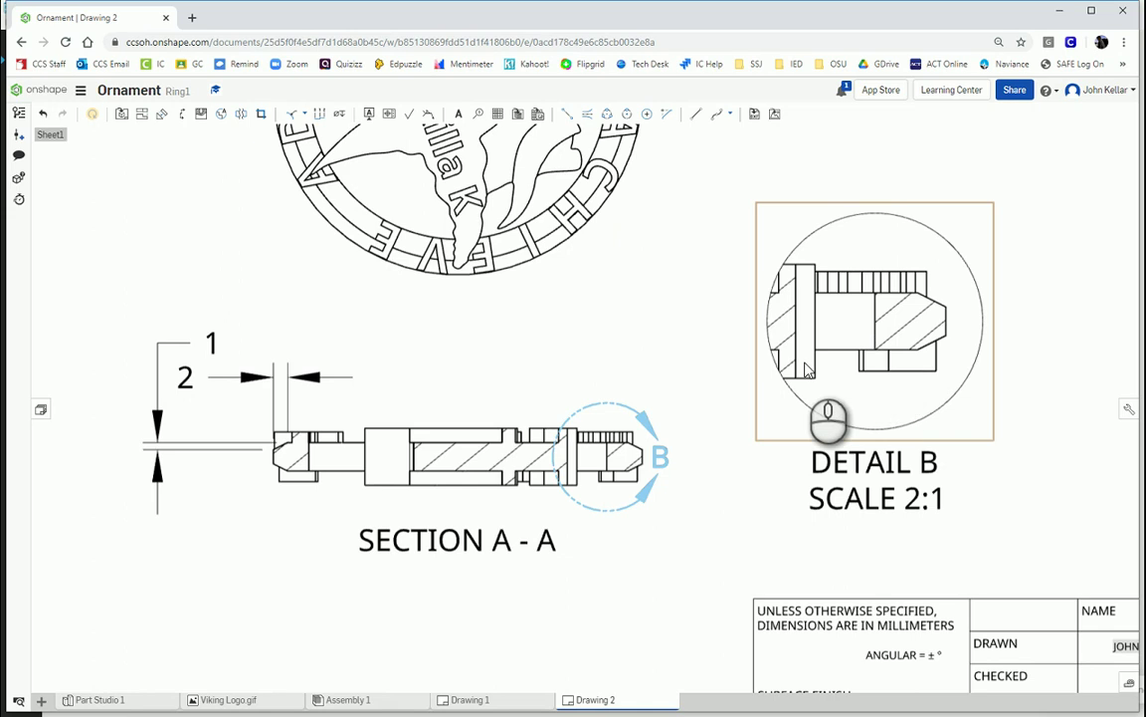
# Add ordinate dimensions 0, 0.5, 2, 6, 7.5 and 8 to Detail B's edges from its bottom baseline.
pyautogui.click(317, 116)
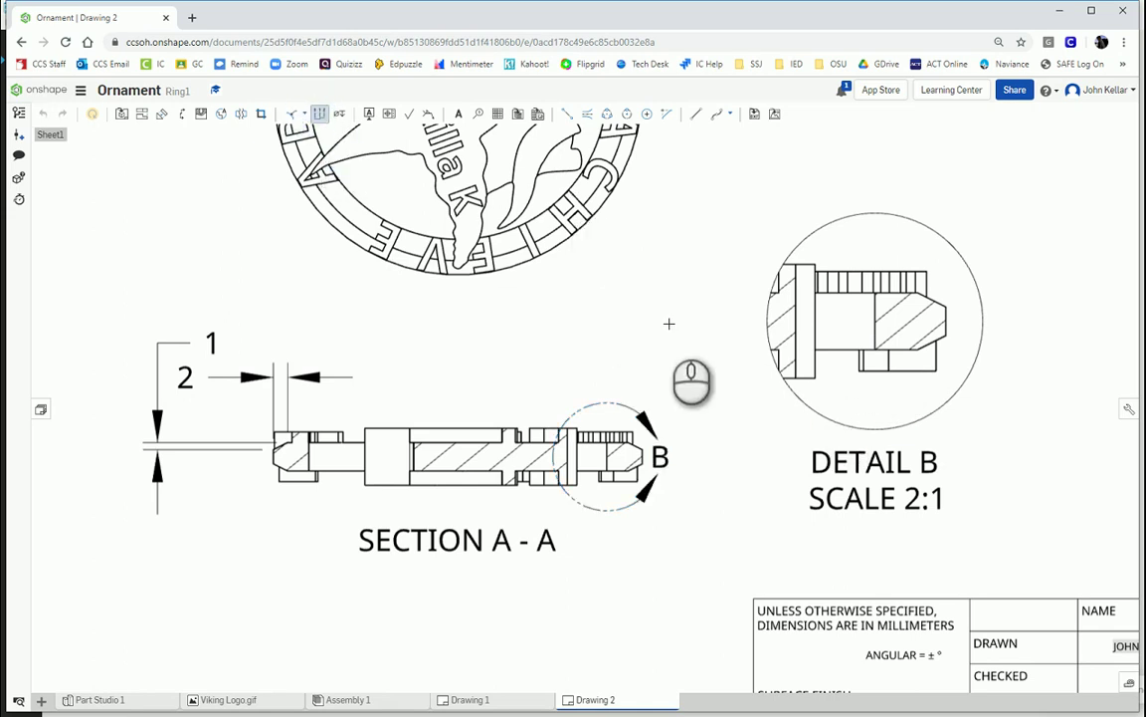
pyautogui.click(815, 378)
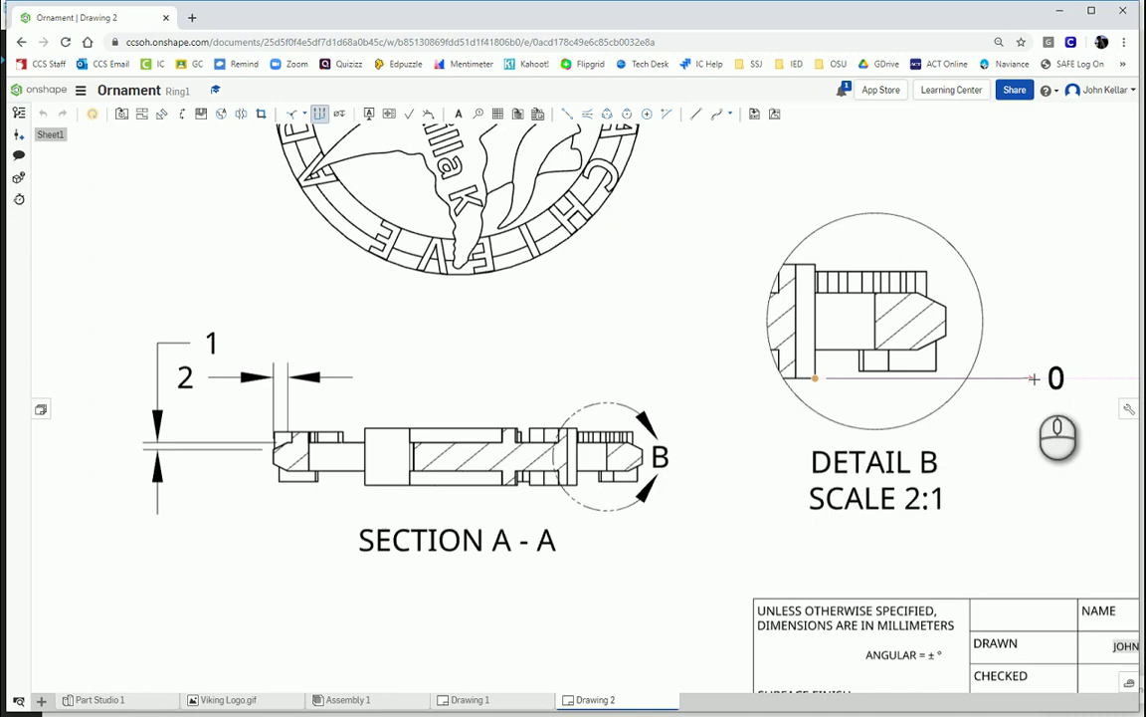
pyautogui.click(1031, 419)
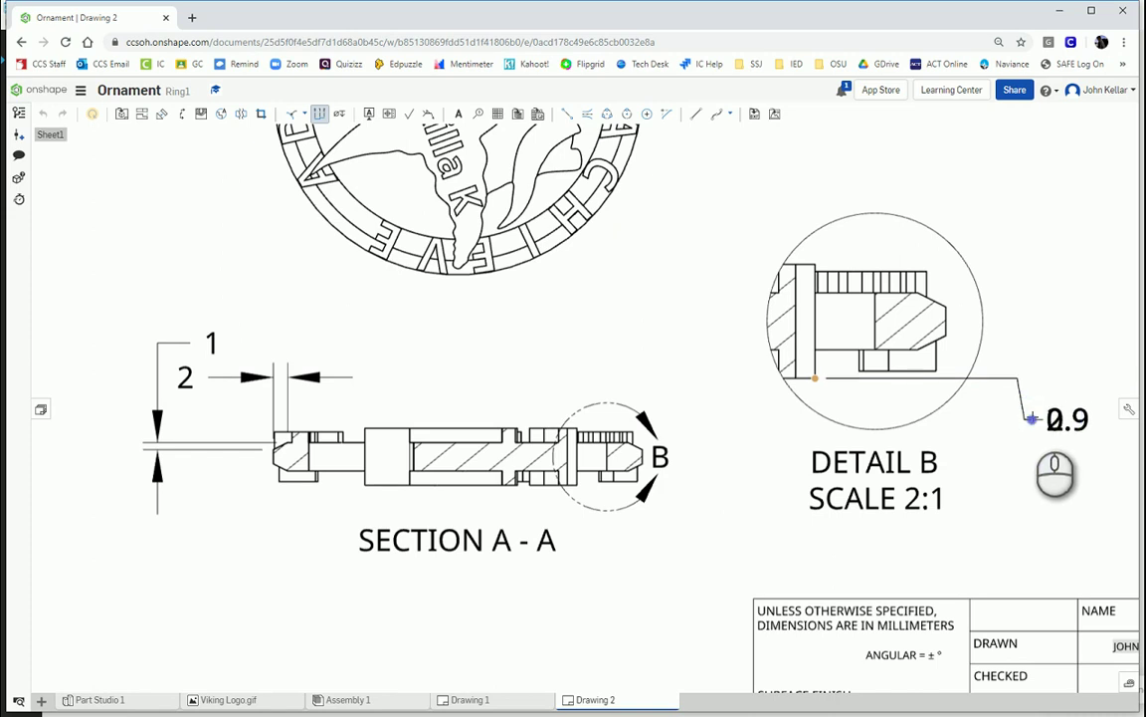
pyautogui.click(937, 370)
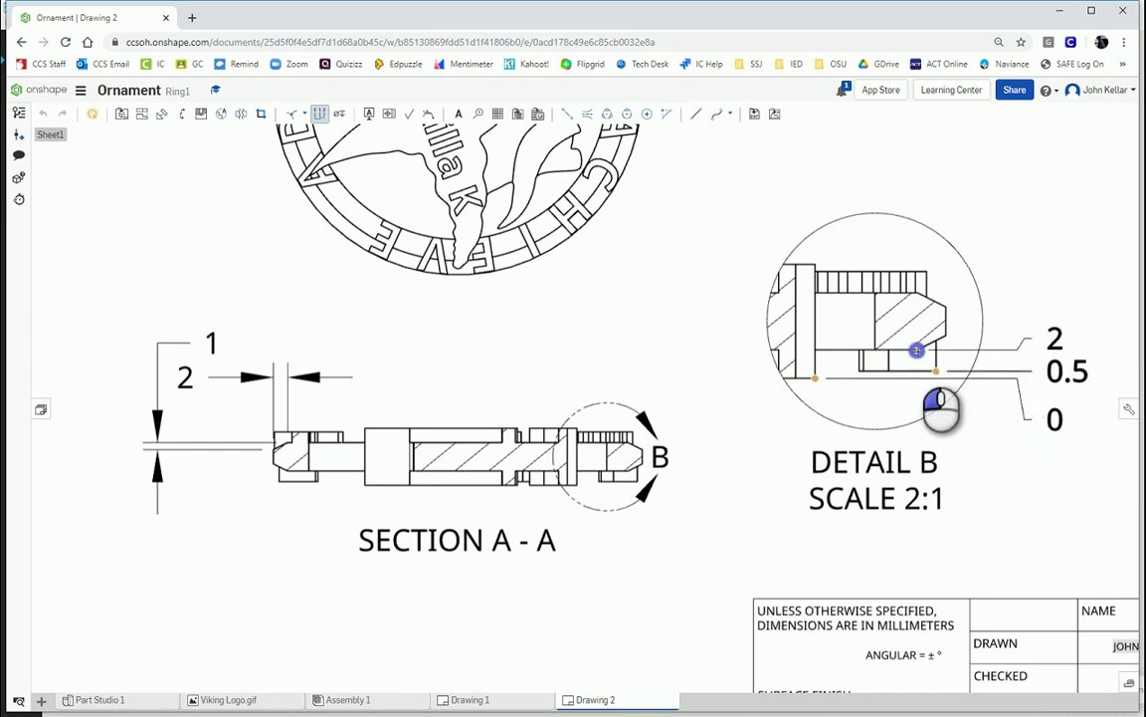
pyautogui.click(917, 349)
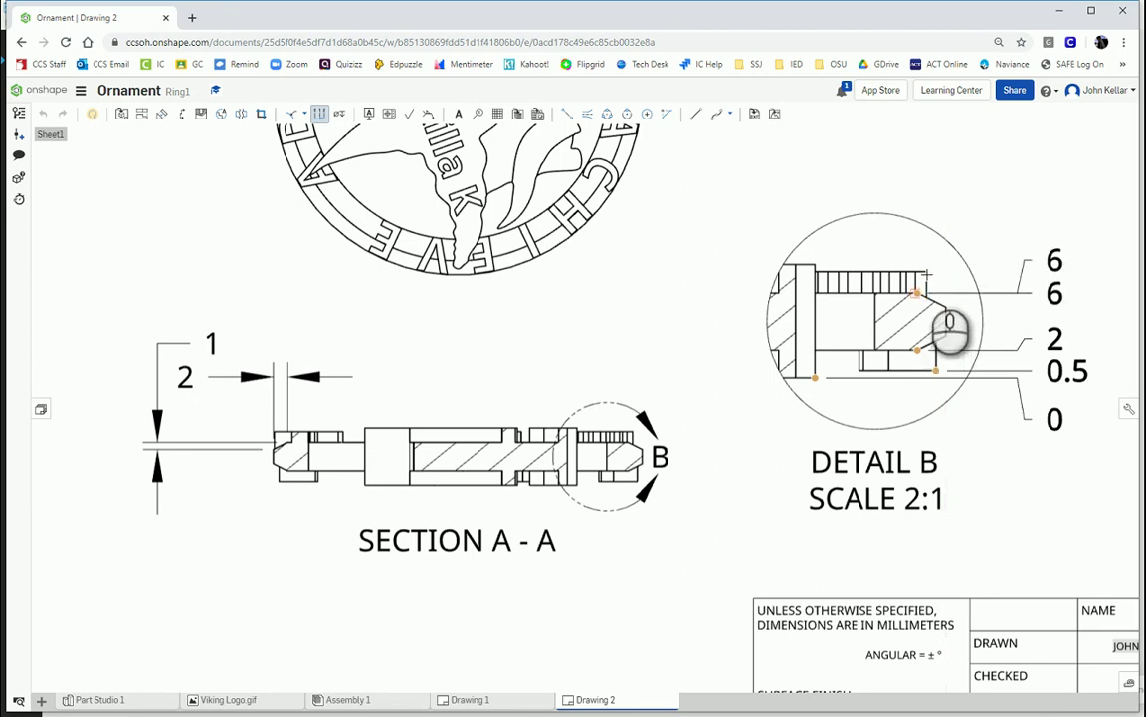
pyautogui.click(926, 271)
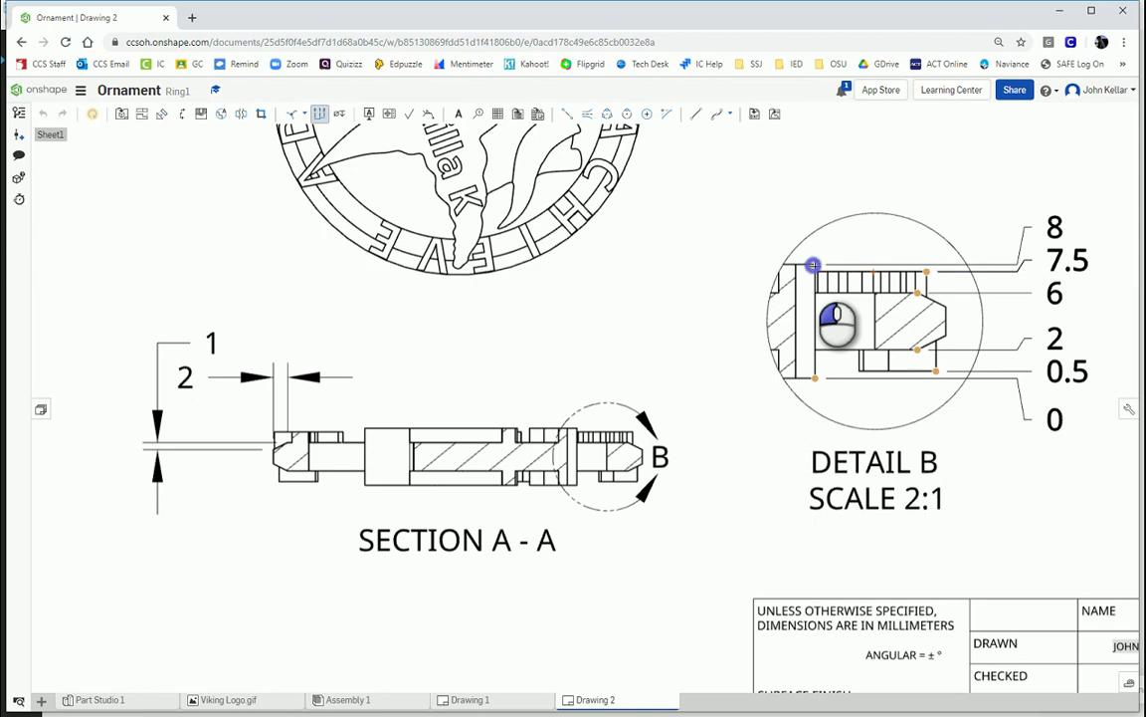
pyautogui.click(813, 264)
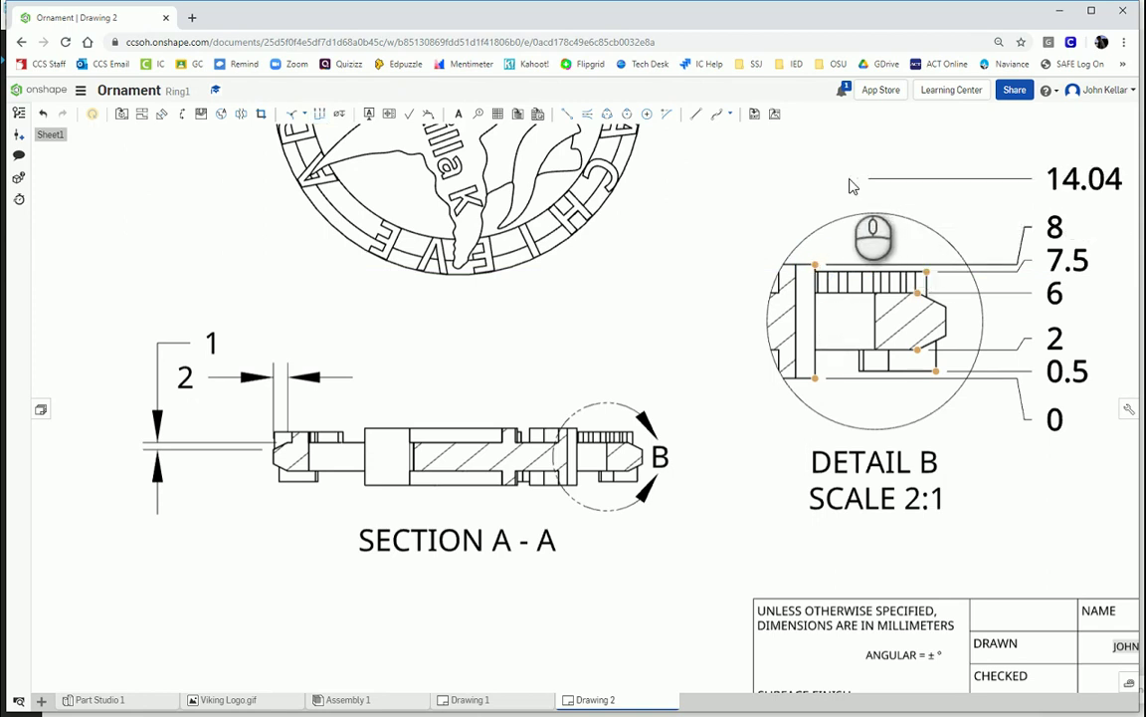
pyautogui.press('Escape')
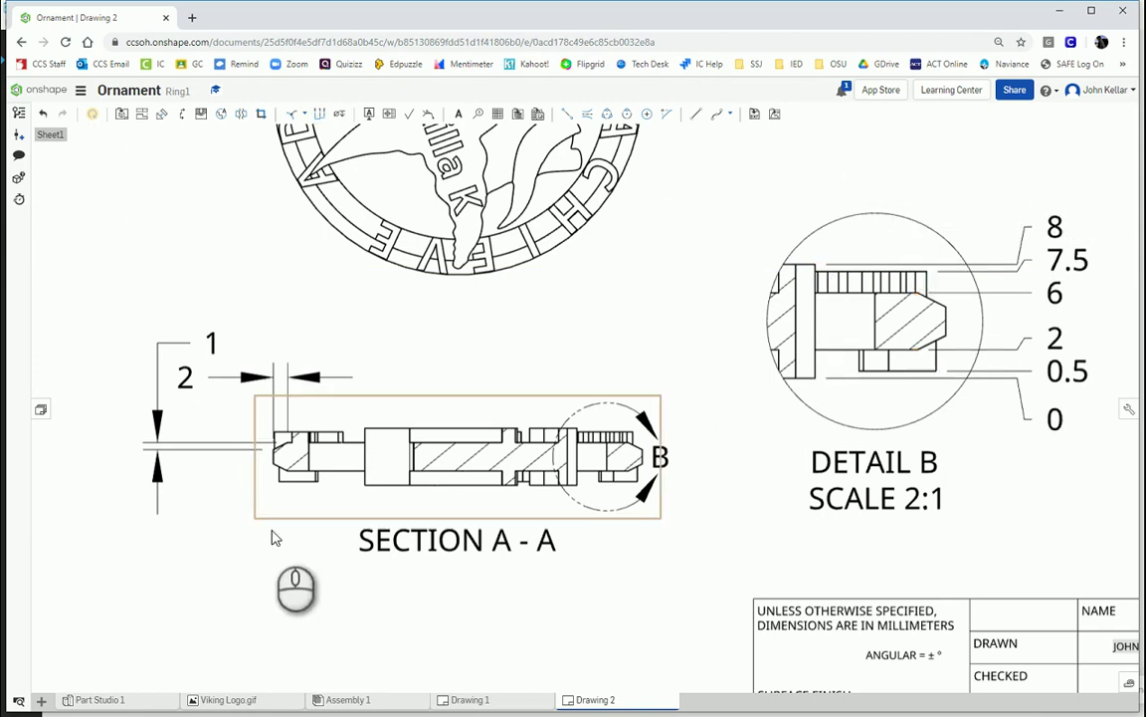